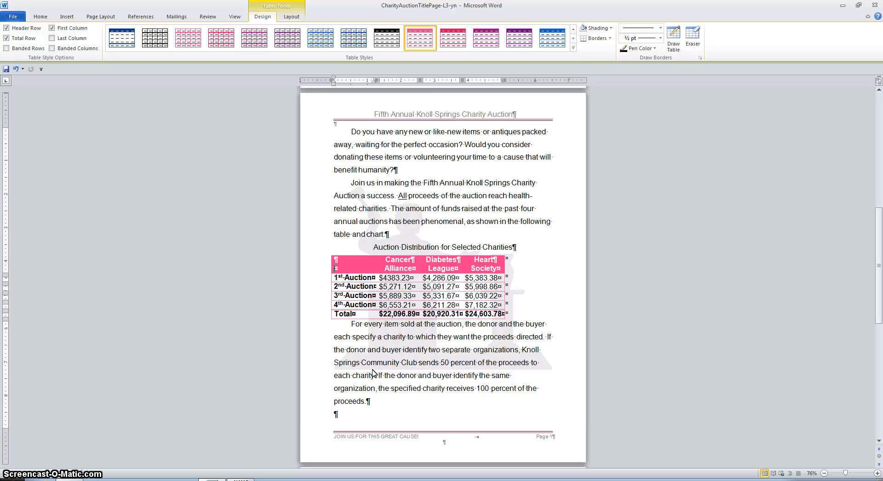
# - Apply the built-in table style with a solid pink header row to the auction distribution table
pyautogui.scroll(-1, 441, 267)
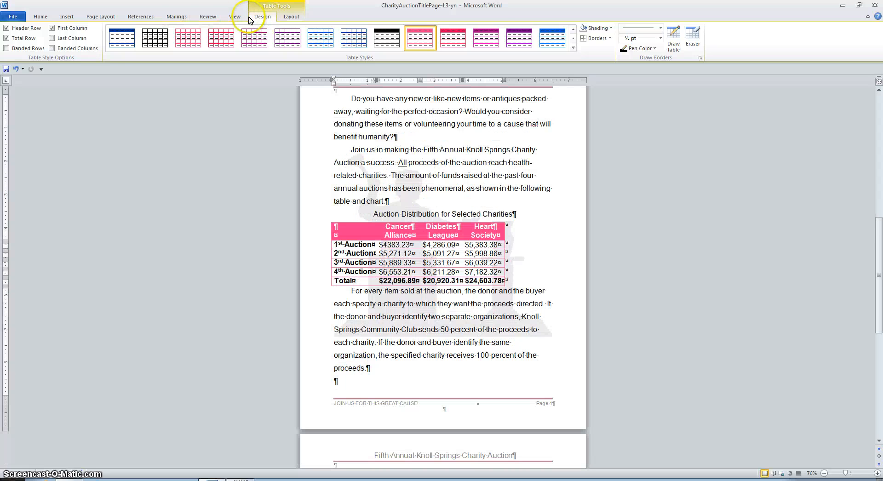
pyautogui.click(291, 16)
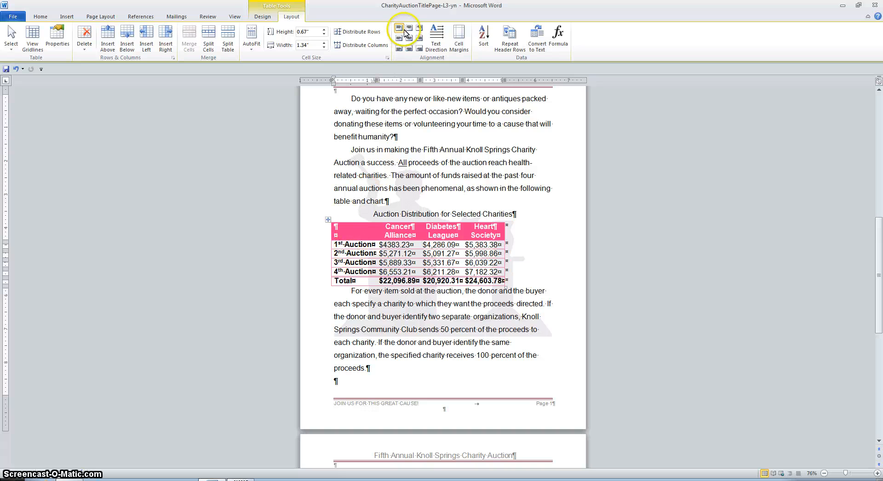
pyautogui.click(261, 16)
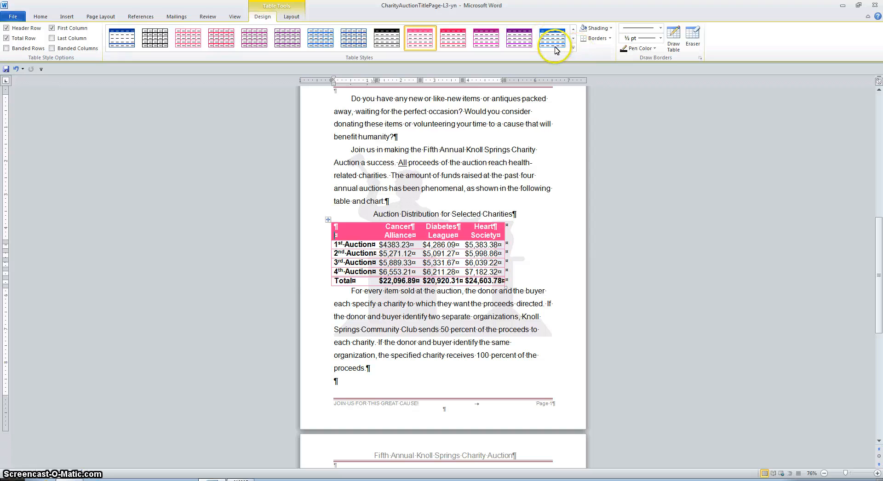
pyautogui.click(573, 47)
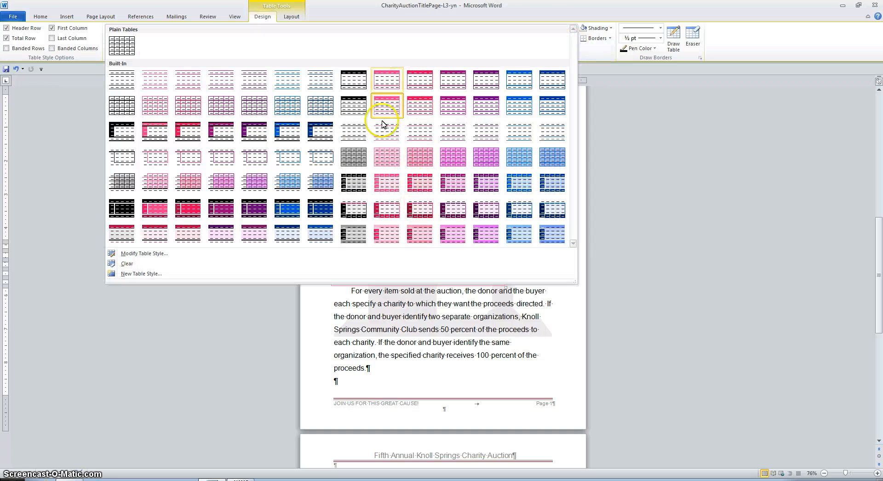
pyautogui.click(384, 106)
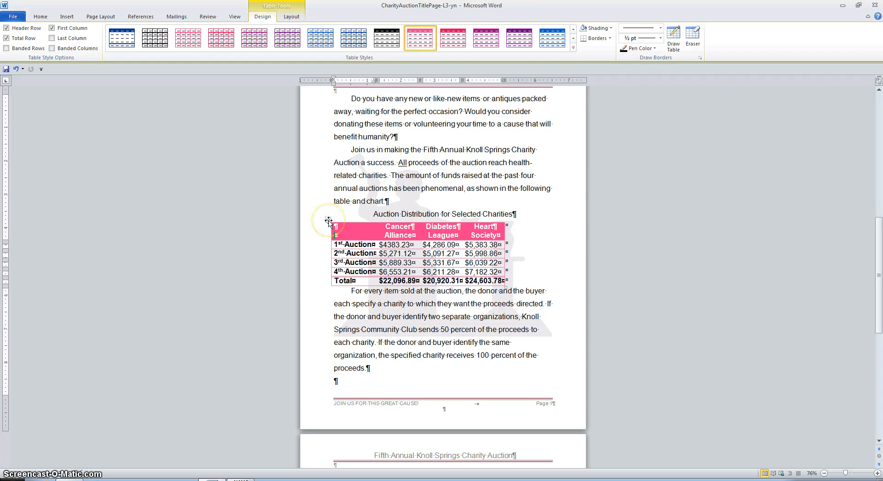
# - Center the entire auction distribution table horizontally between the page margins
pyautogui.click(329, 221)
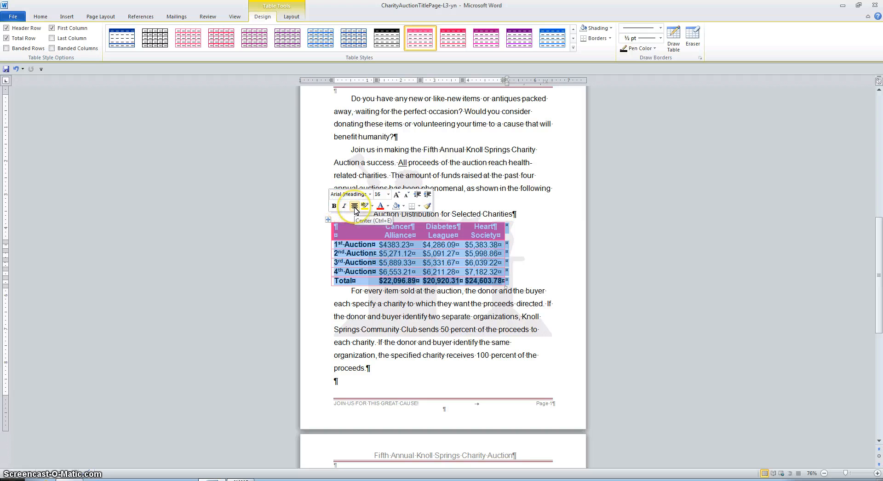
pyautogui.click(355, 207)
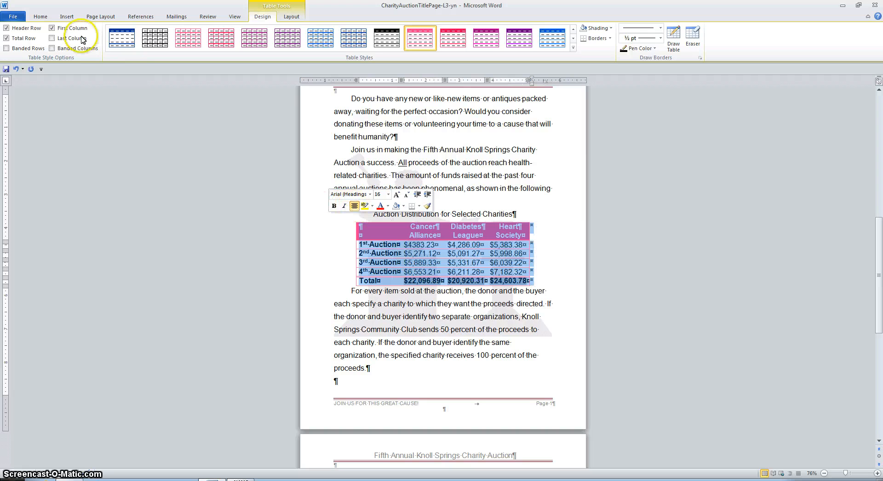
pyautogui.click(41, 15)
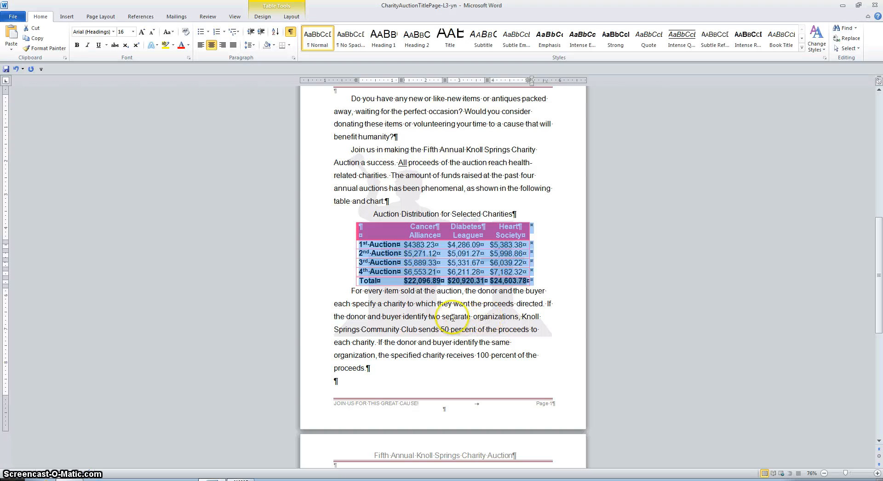
# - Set all dollar amounts in the table, including the total row, to Align Center Right
pyautogui.click(406, 245)
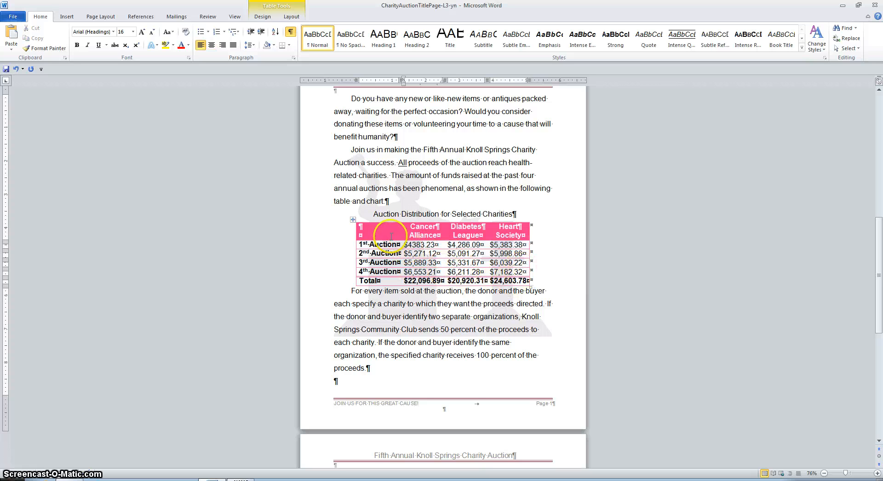
pyautogui.moveTo(406, 245); pyautogui.dragTo(514, 282)
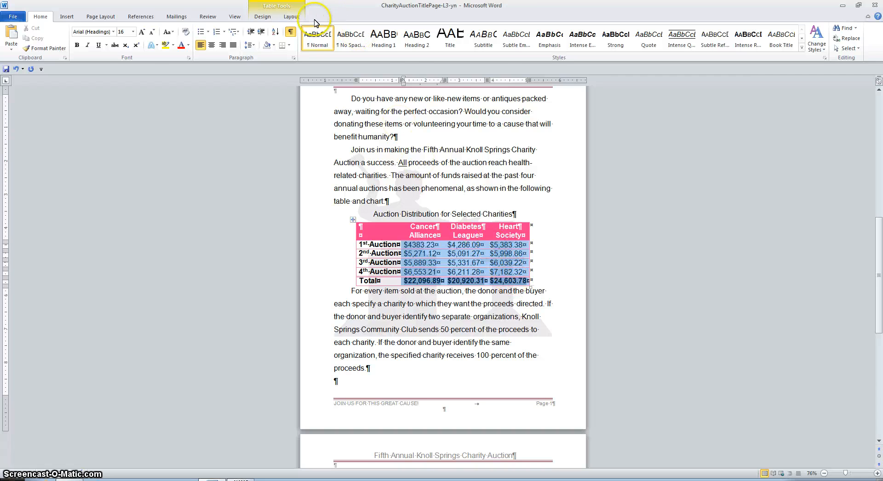
pyautogui.click(291, 17)
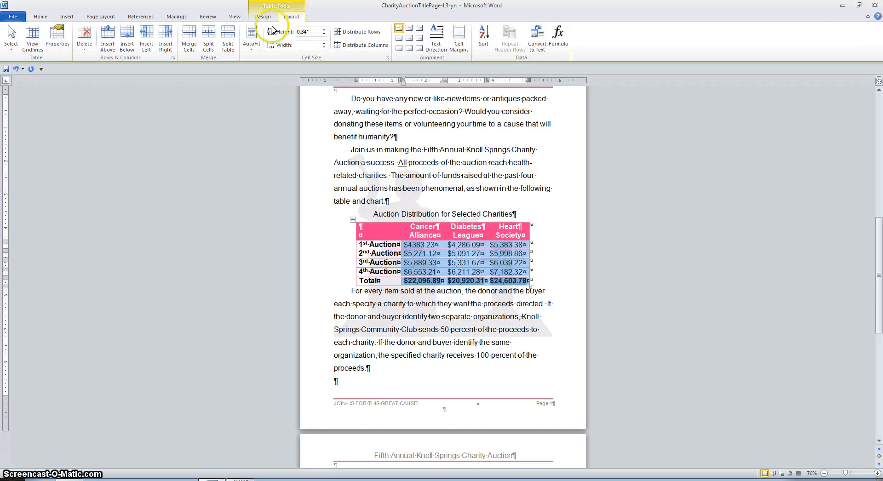
pyautogui.click(421, 39)
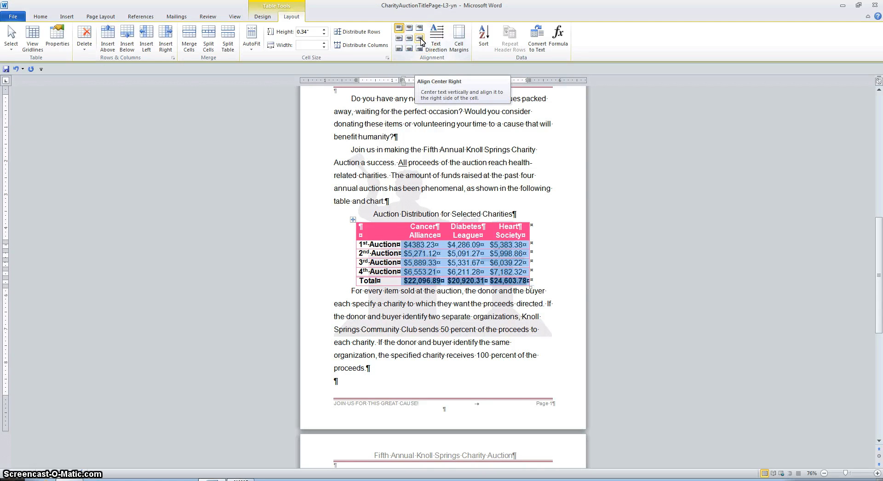
pyautogui.click(420, 38)
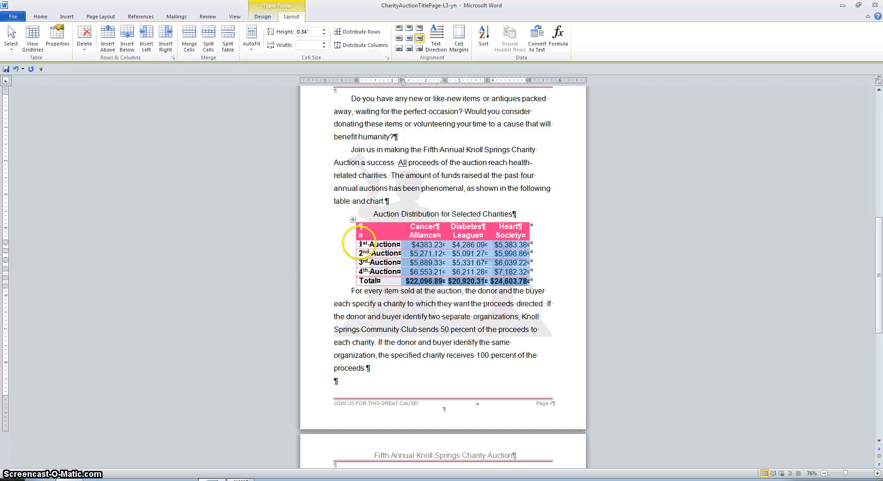
# - Insert a Microsoft Graph Chart object based on the table's 1st to 4th Auction rows, leaving out the header and total rows
pyautogui.moveTo(361, 244); pyautogui.dragTo(514, 269)
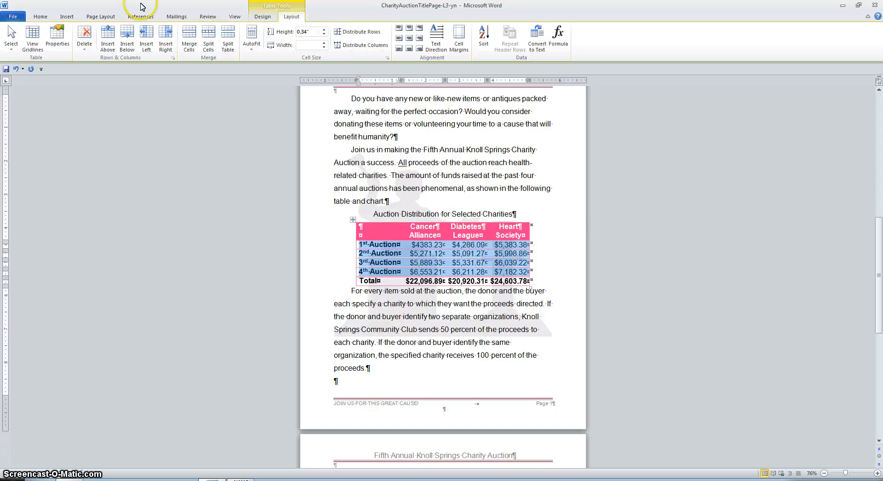
pyautogui.click(96, 17)
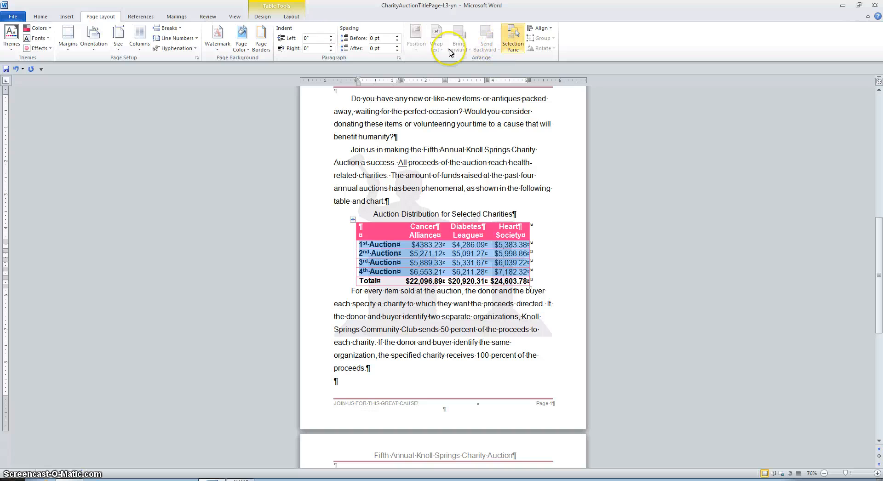
pyautogui.click(67, 16)
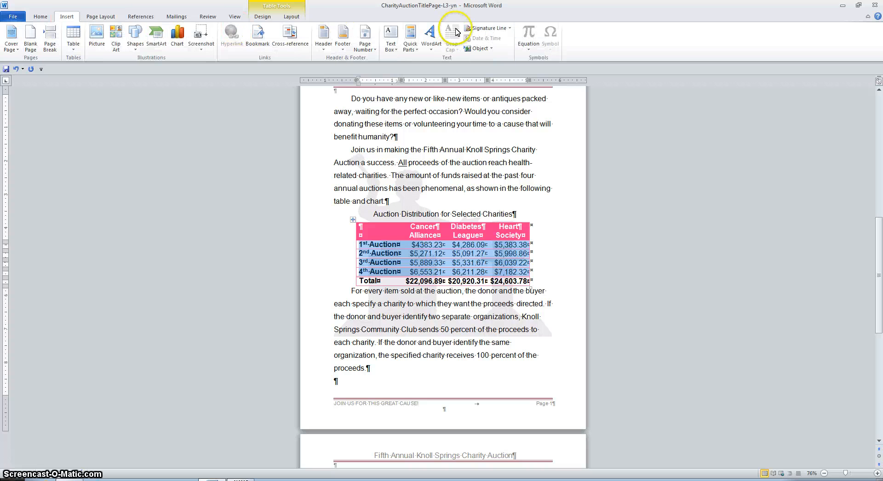
pyautogui.click(492, 49)
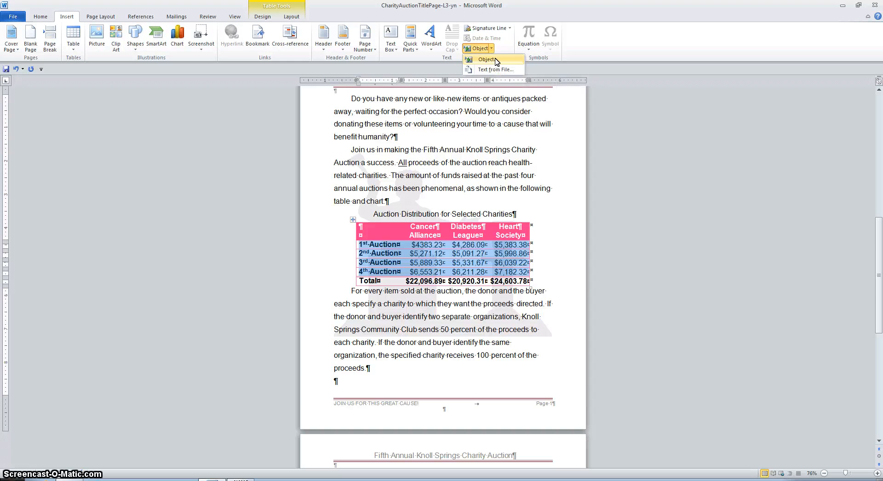
pyautogui.click(488, 59)
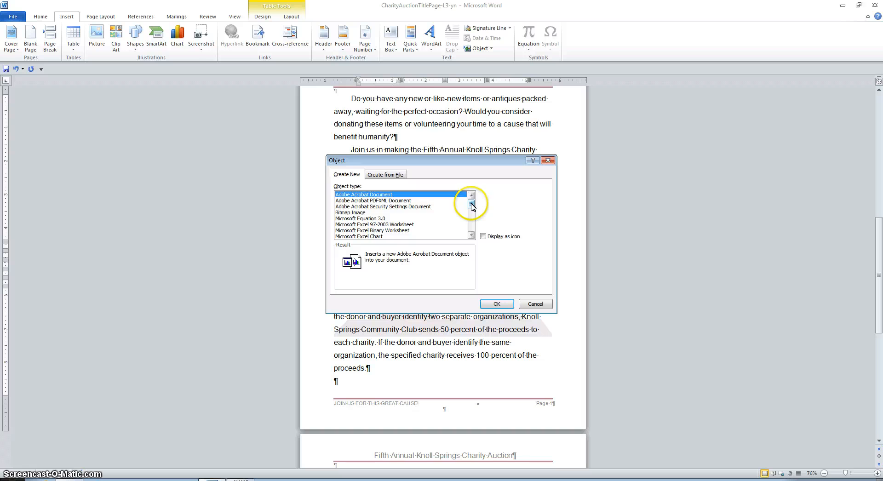
pyautogui.moveTo(472, 204); pyautogui.dragTo(472, 210)
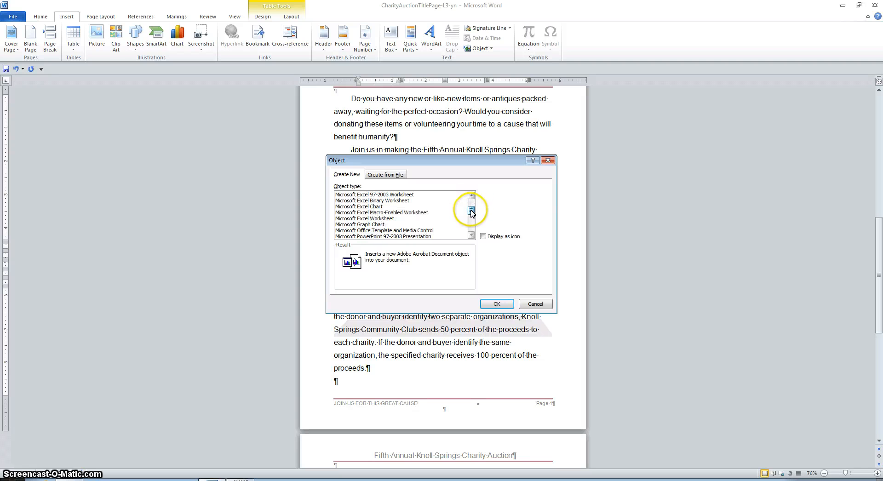
pyautogui.click(379, 227)
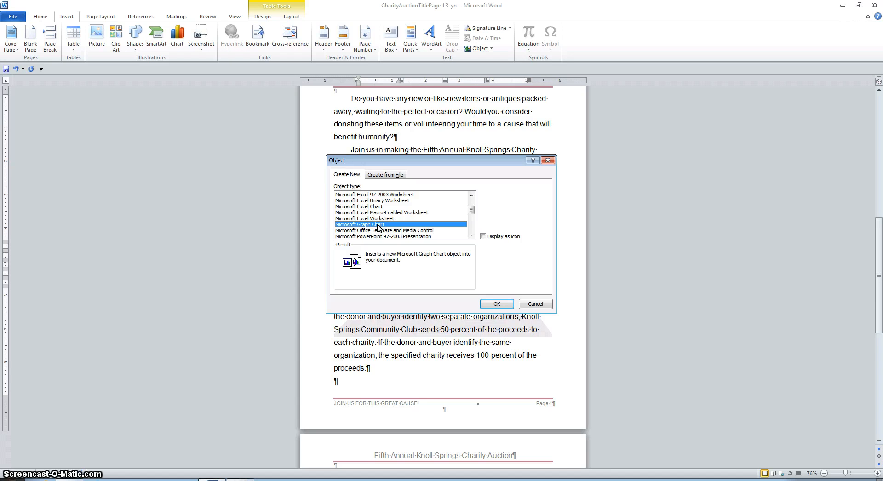
pyautogui.click(500, 306)
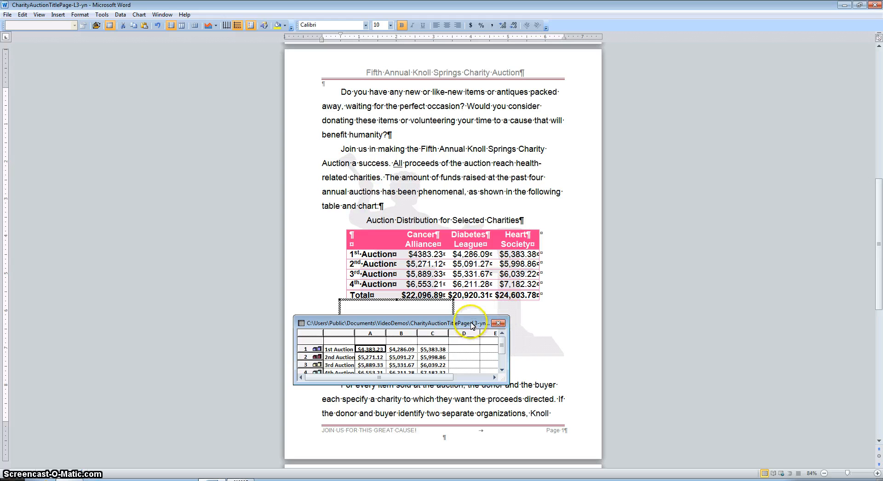
# - Move the chart's datasheet off the page, close it and leave chart editing to return to the document
pyautogui.moveTo(473, 322); pyautogui.dragTo(249, 212)
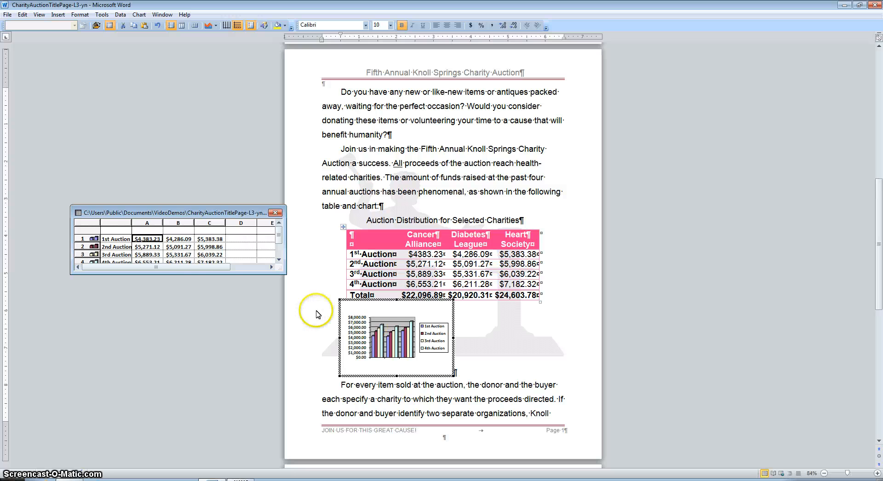
pyautogui.click(275, 214)
pyautogui.click(415, 298)
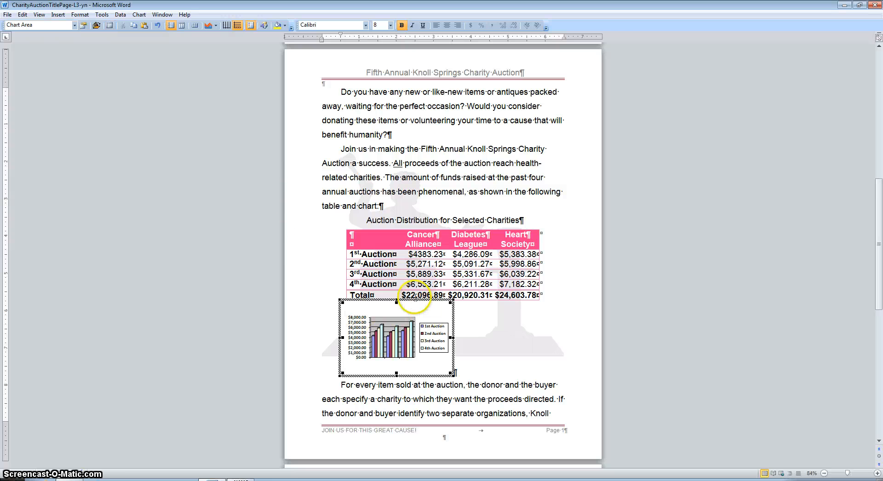
pyautogui.moveTo(416, 302)
pyautogui.mouseDown()
pyautogui.moveTo(468, 305)
pyautogui.moveTo(416, 299)
pyautogui.mouseUp()
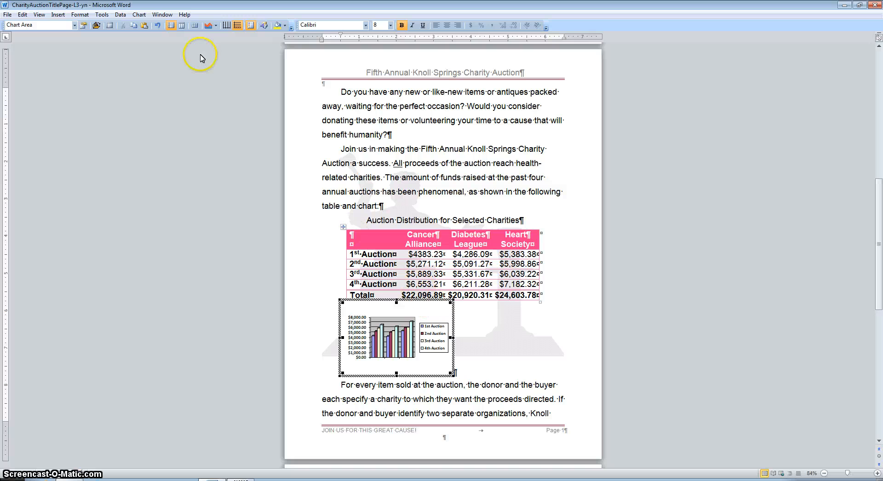
pyautogui.click(479, 355)
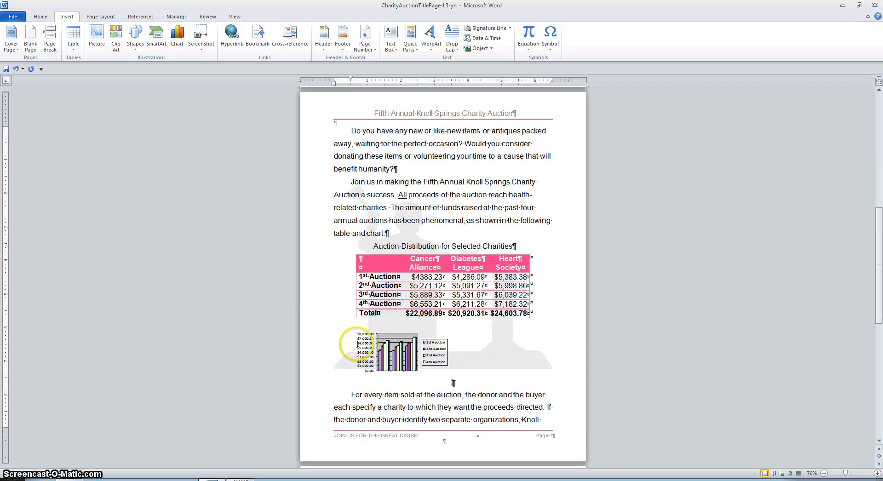
# - Center the chart below the table and widen it to about 4.79"
pyautogui.click(41, 17)
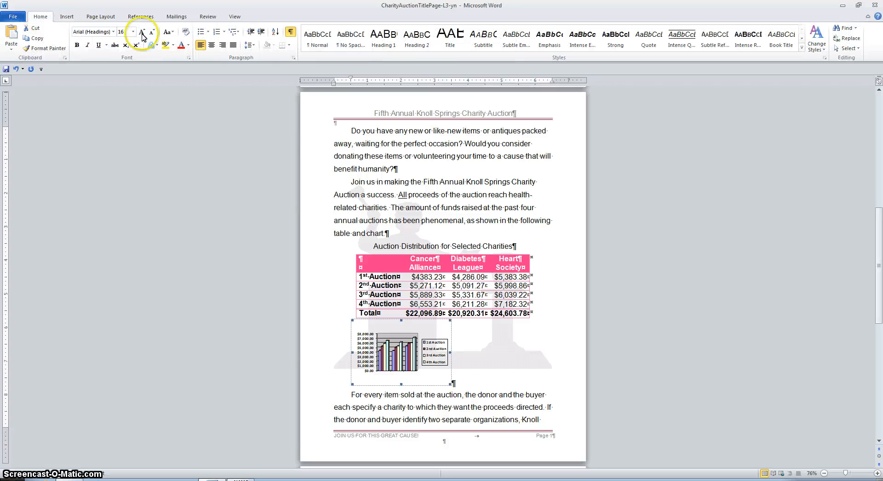
pyautogui.click(212, 45)
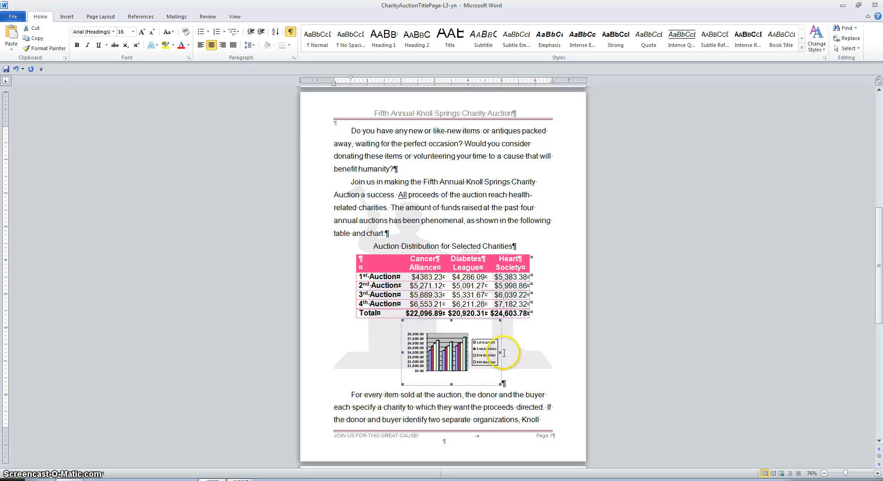
pyautogui.moveTo(501, 352); pyautogui.dragTo(532, 354)
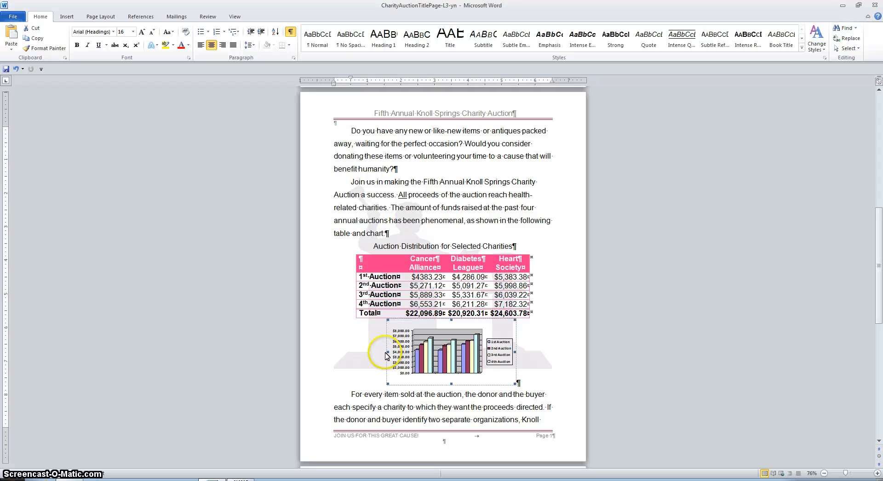
pyautogui.moveTo(388, 351); pyautogui.dragTo(359, 352)
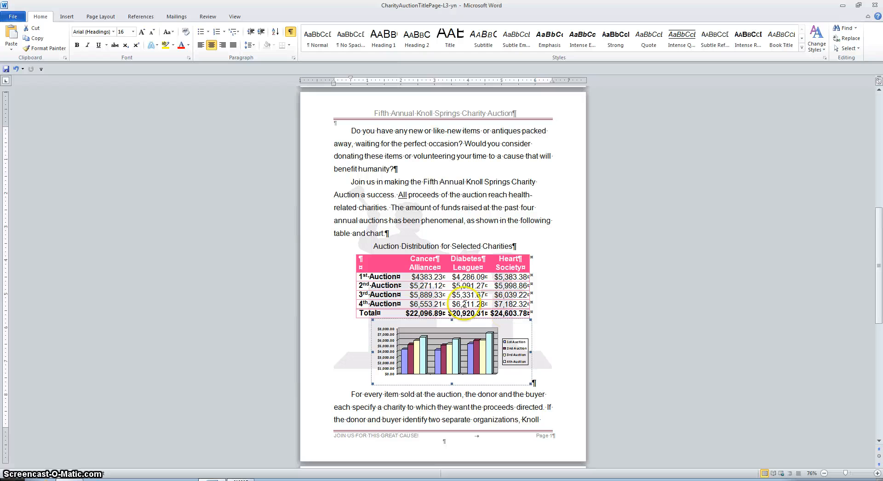
pyautogui.rightClick(403, 335)
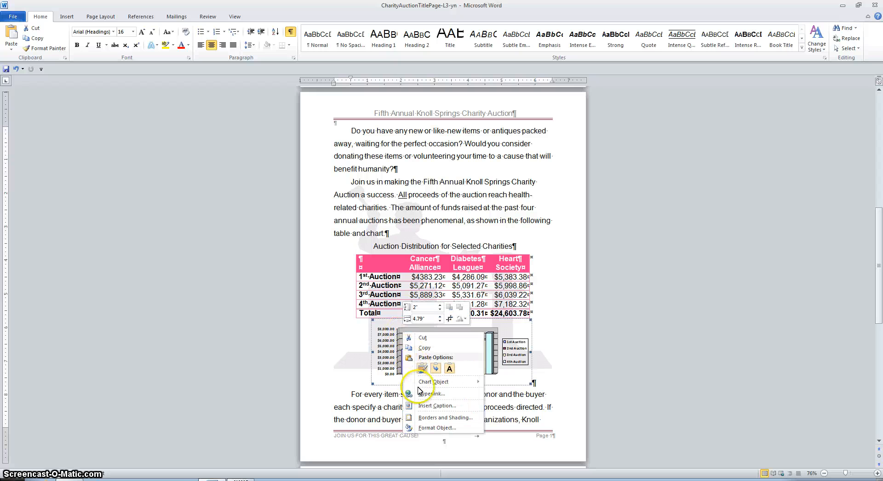
pyautogui.click(522, 327)
pyautogui.rightClick(522, 328)
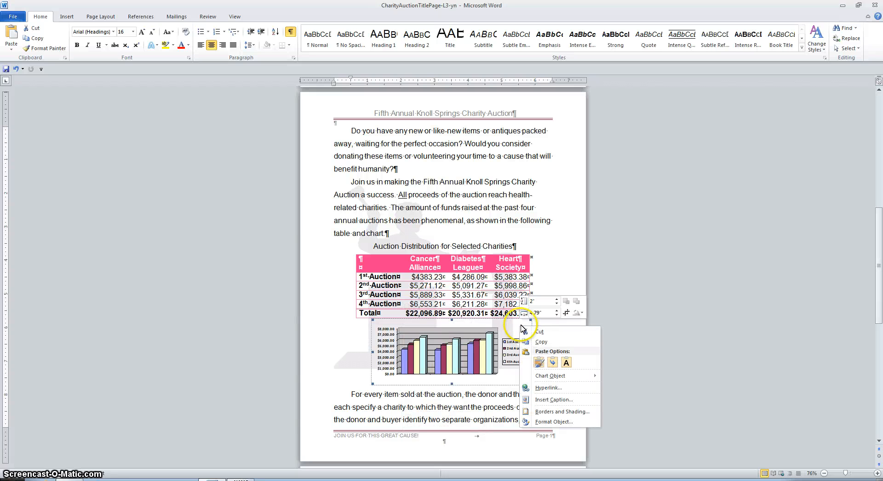
pyautogui.click(509, 356)
pyautogui.rightClick(508, 355)
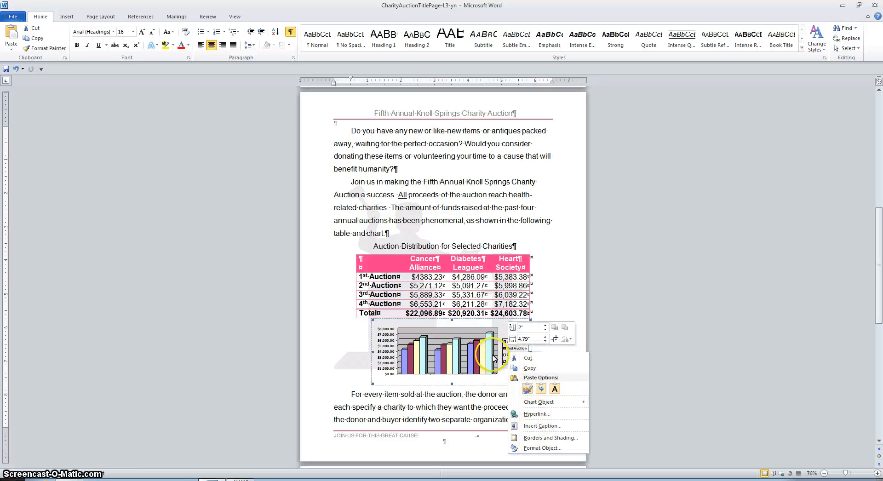
pyautogui.rightClick(496, 357)
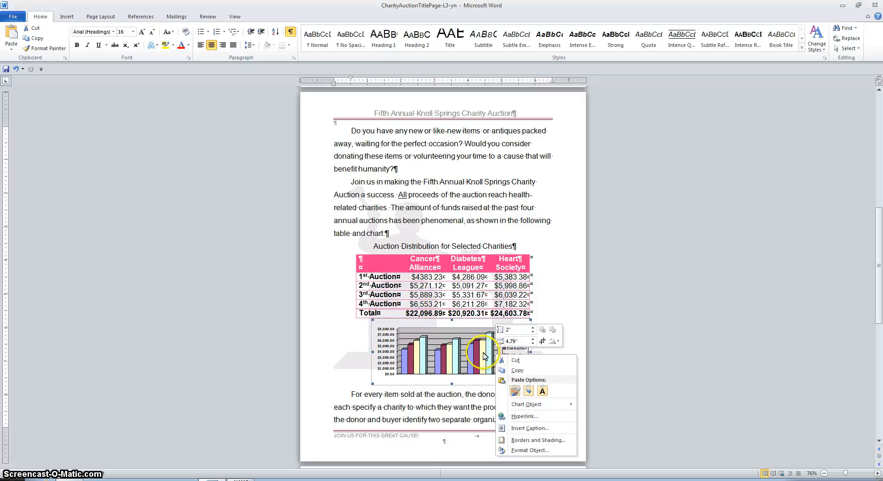
pyautogui.rightClick(485, 354)
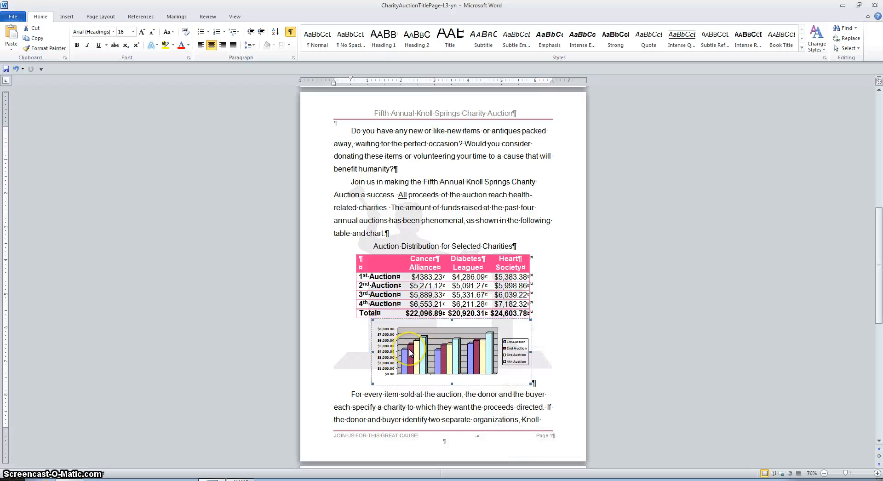
pyautogui.rightClick(410, 349)
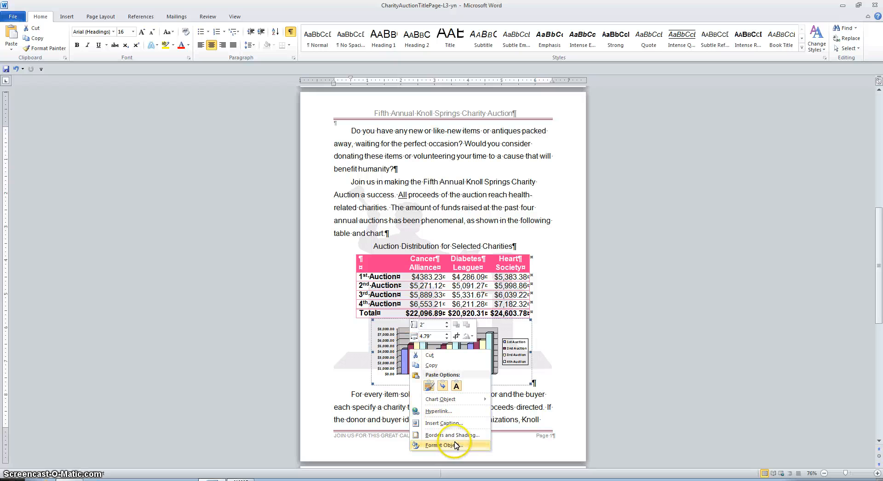
pyautogui.click(517, 349)
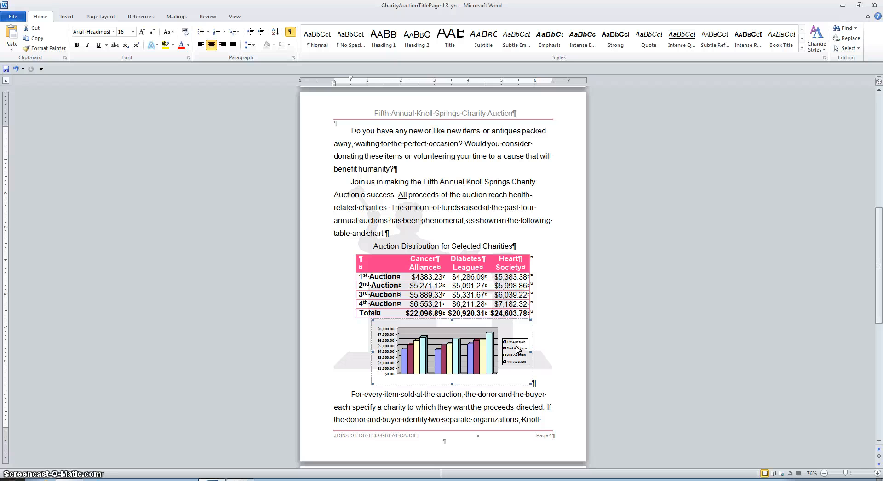
pyautogui.rightClick(518, 349)
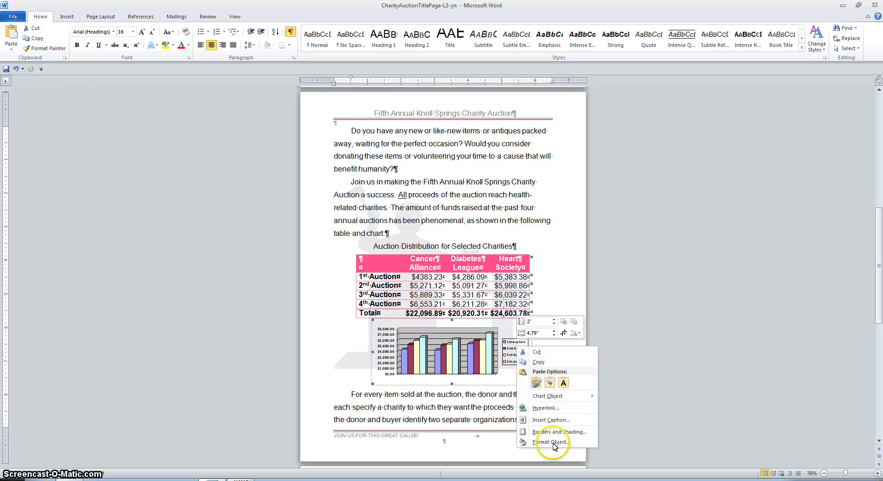
pyautogui.click(507, 343)
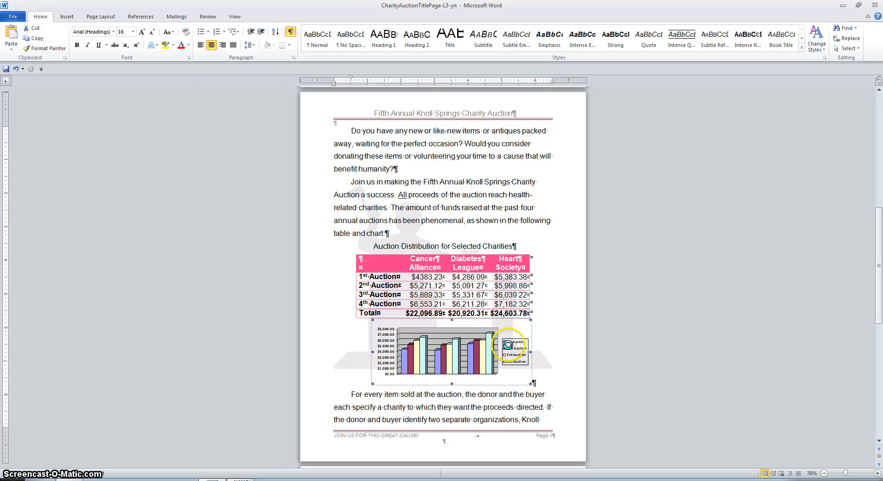
# - Open the chart for editing and set its legend placement to Bottom
pyautogui.doubleClick(508, 345)
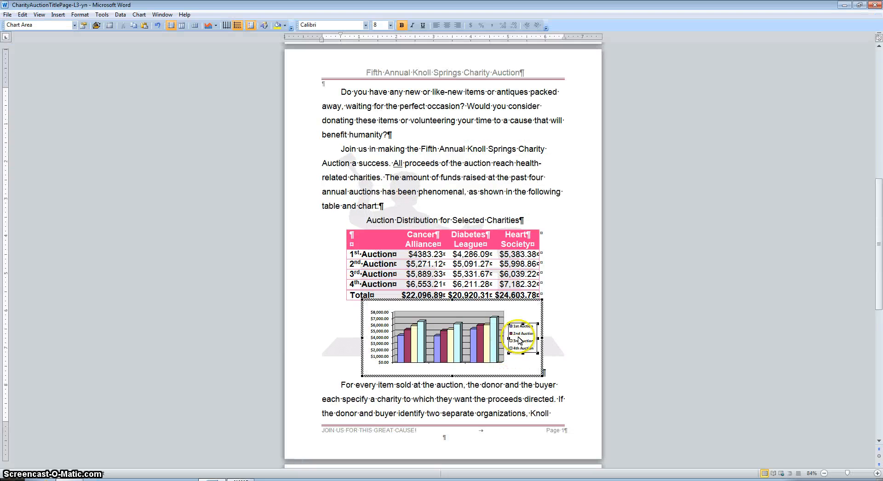
pyautogui.click(520, 340)
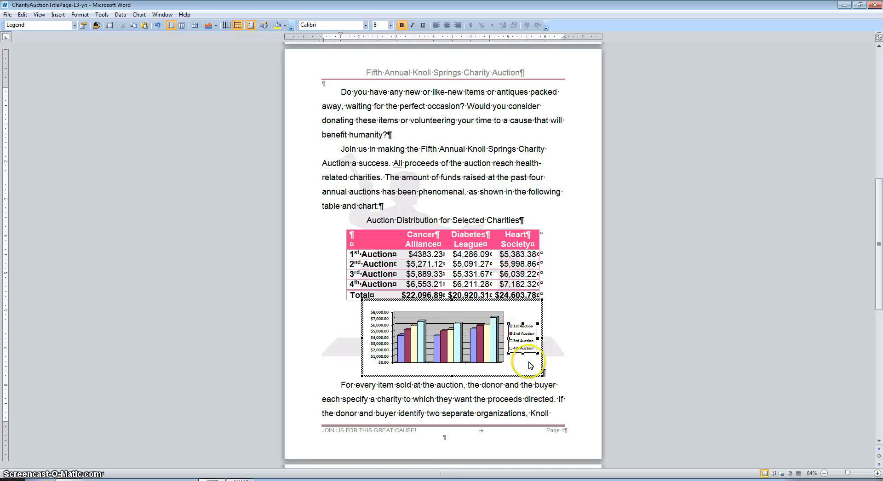
pyautogui.rightClick(521, 333)
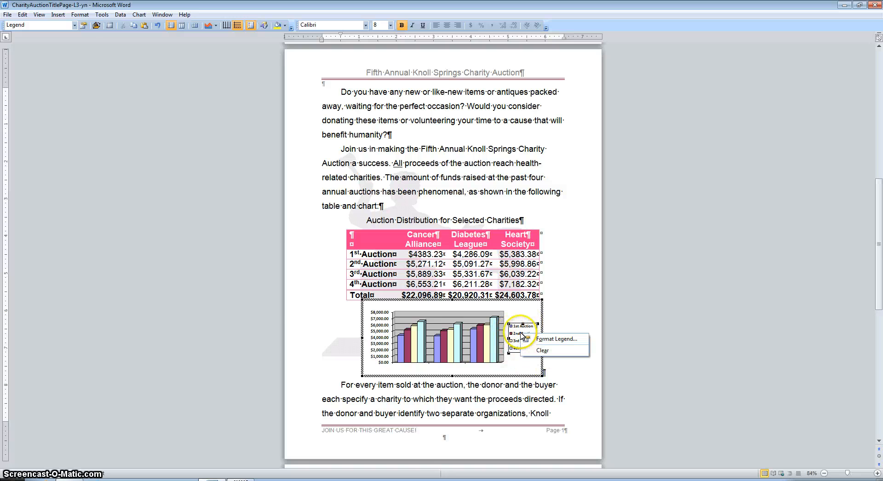
pyautogui.click(562, 344)
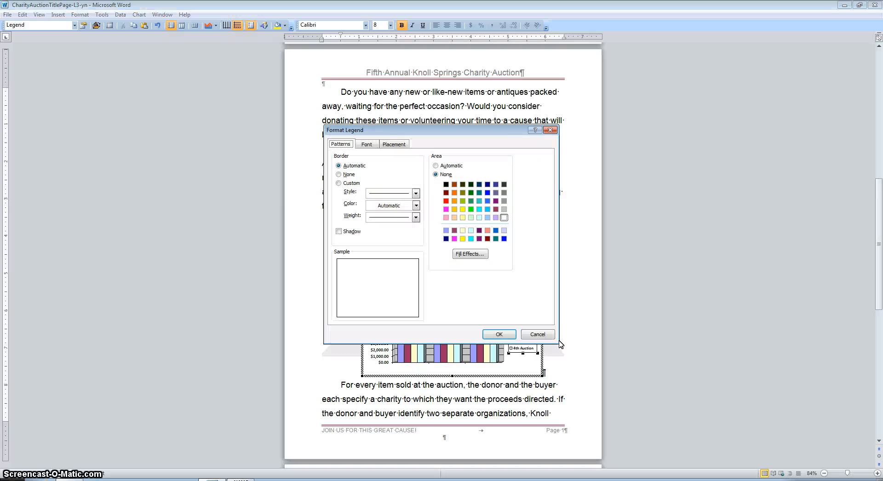
pyautogui.moveTo(496, 131); pyautogui.dragTo(756, 131)
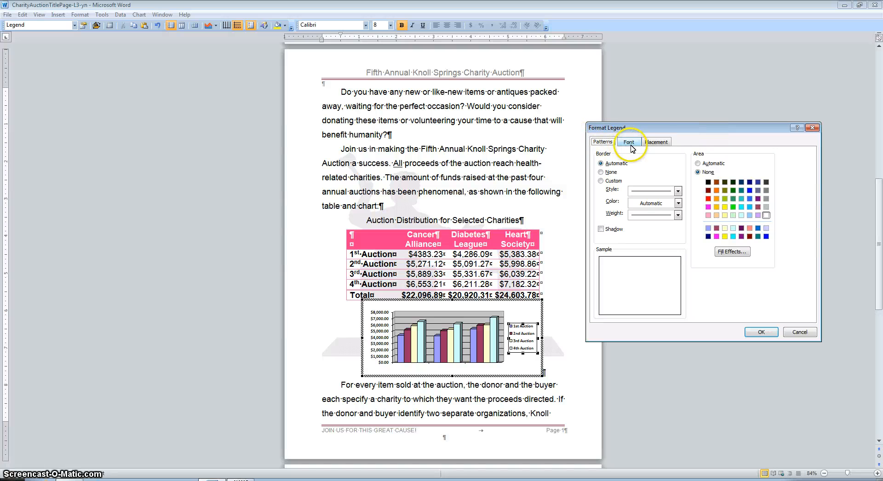
pyautogui.click(660, 144)
pyautogui.click(601, 163)
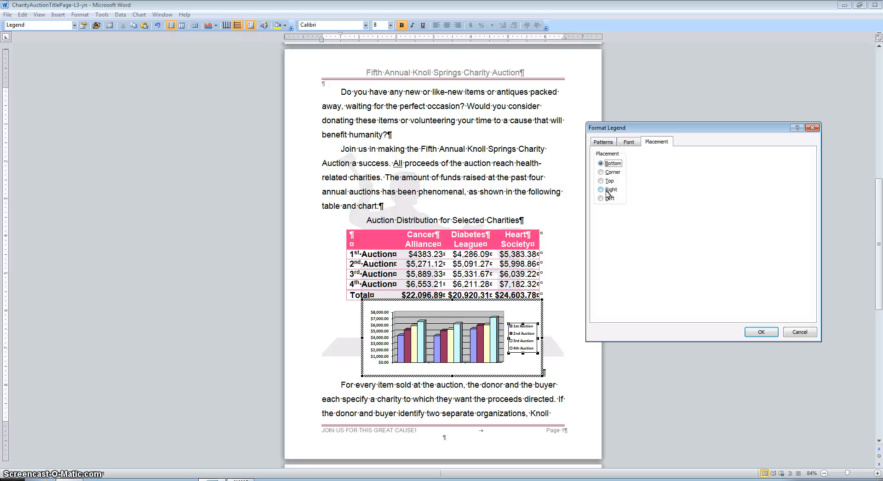
pyautogui.click(616, 201)
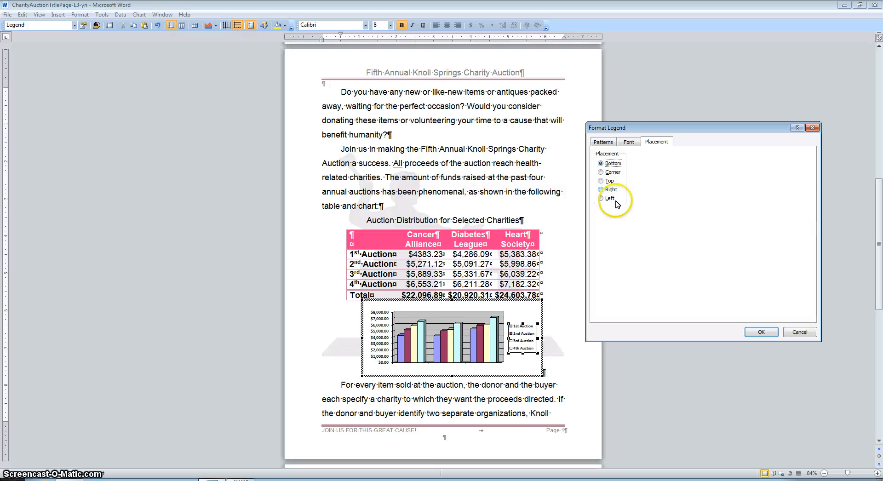
pyautogui.click(762, 334)
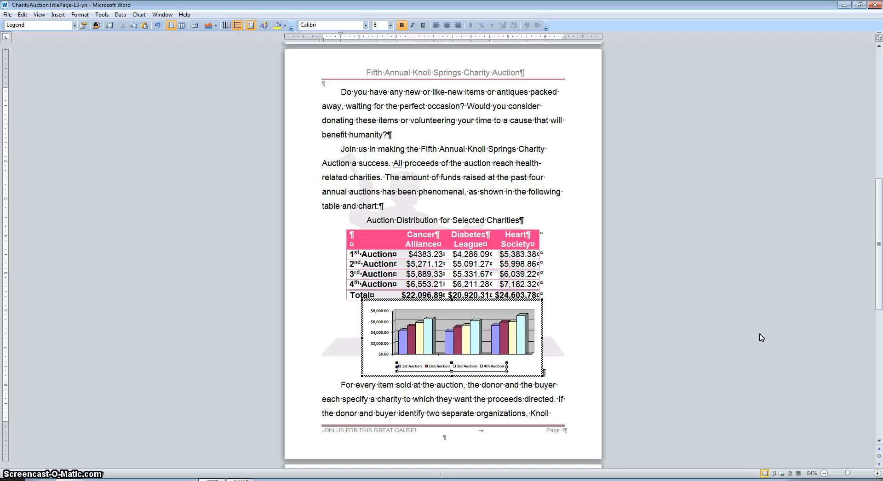
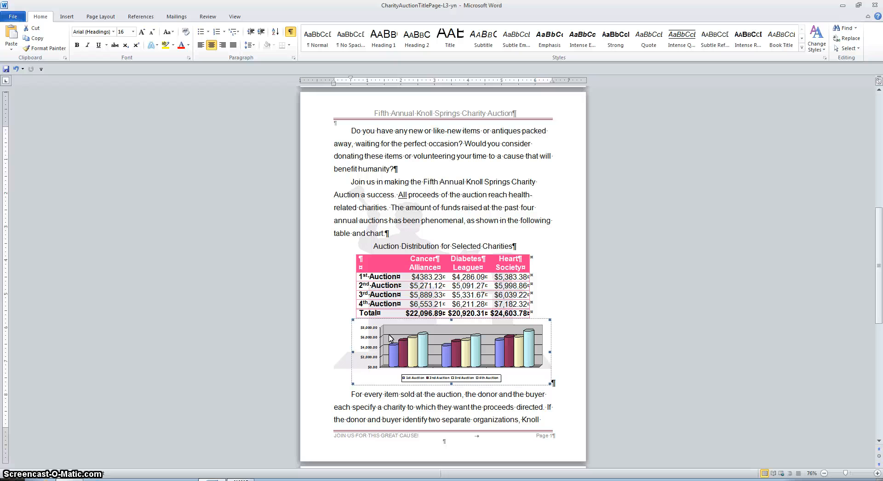
# - Apply a Box border with a single solid ½ pt line in Automatic color around the chart
pyautogui.click(290, 46)
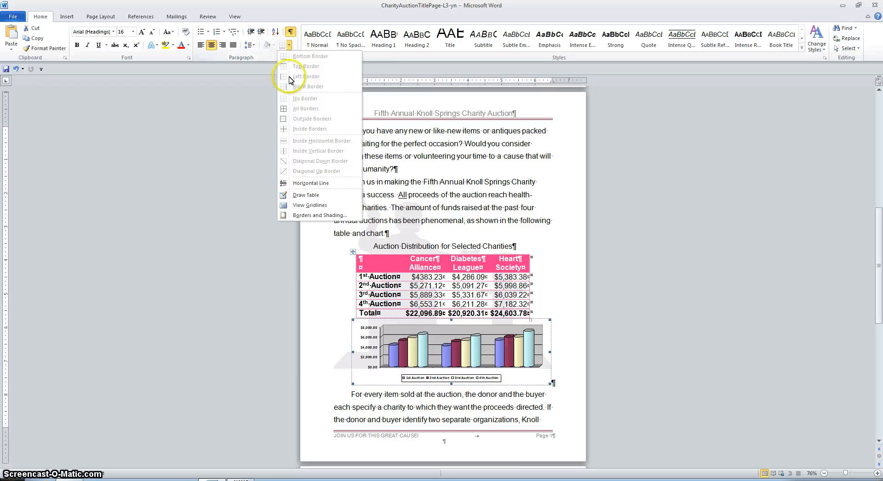
pyautogui.click(318, 215)
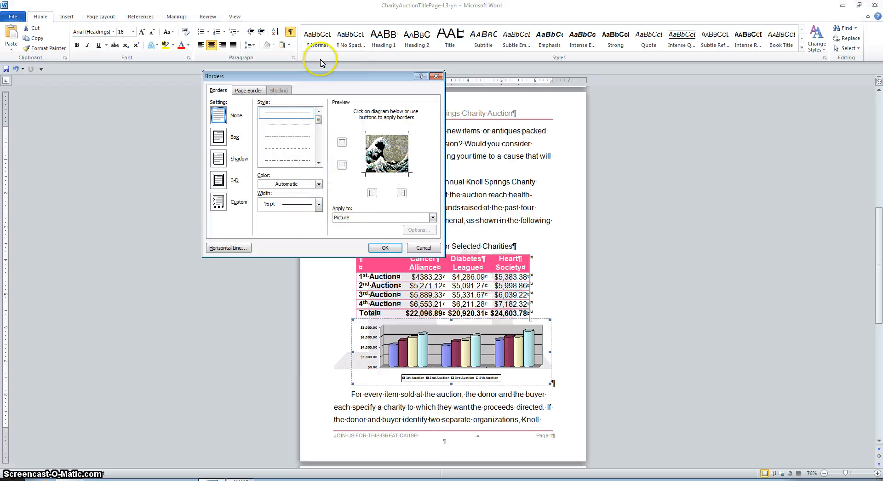
pyautogui.moveTo(316, 75)
pyautogui.mouseDown()
pyautogui.moveTo(689, 143)
pyautogui.moveTo(724, 115)
pyautogui.mouseUp()
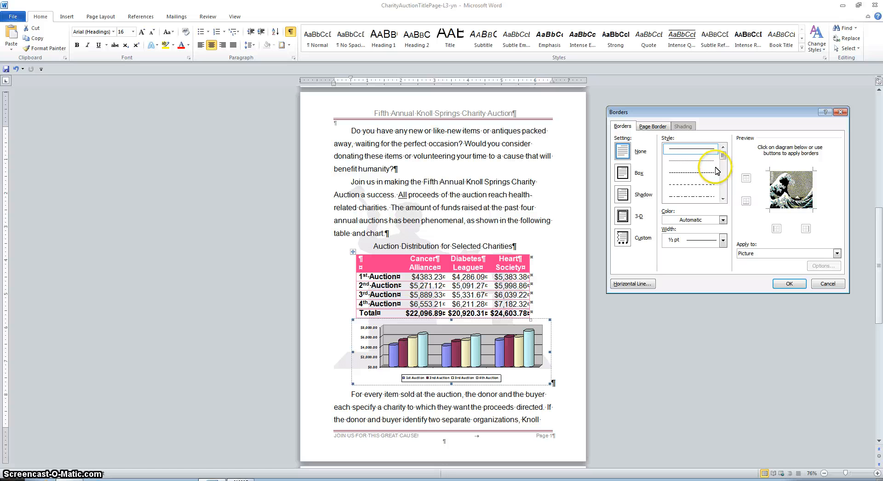
pyautogui.click(624, 173)
pyautogui.click(789, 283)
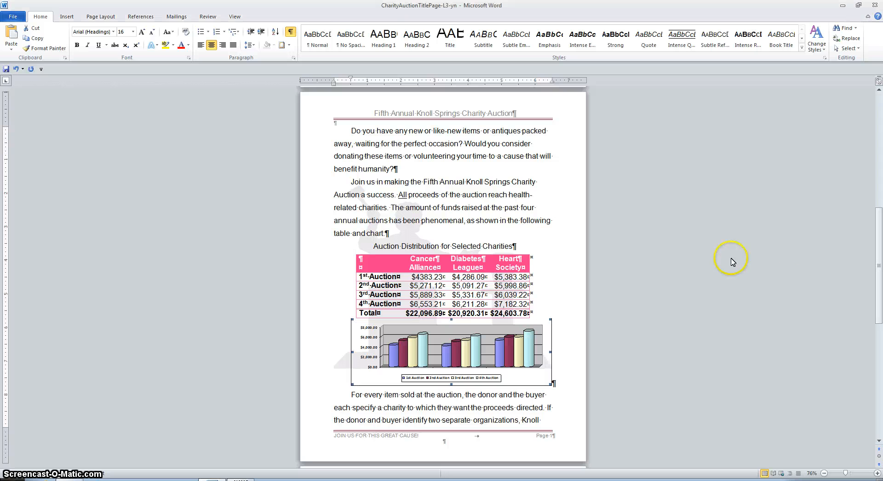
# - Try 2.0 line spacing on the chart's paragraph, and set it to 2.5
pyautogui.click(254, 48)
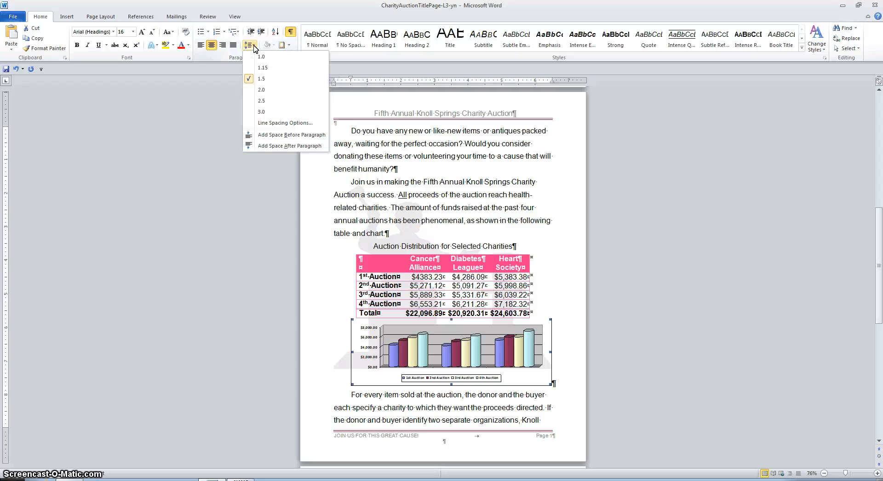
pyautogui.click(261, 92)
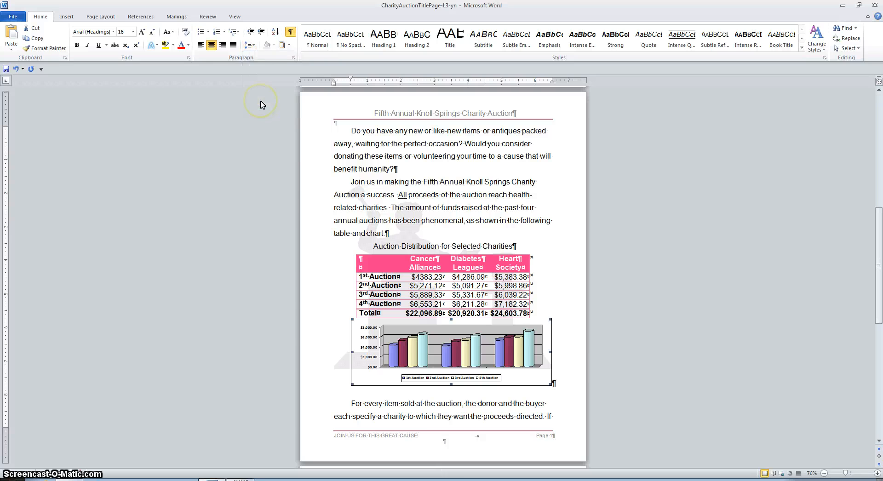
pyautogui.click(255, 48)
pyautogui.click(257, 102)
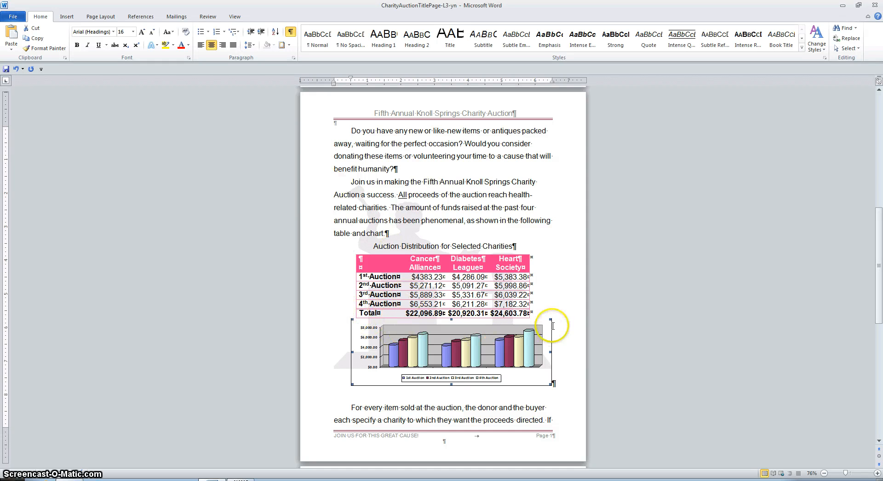
# - Try to add space between the table and the chart with 3.0 line spacing, and undo the attempt
pyautogui.click(541, 315)
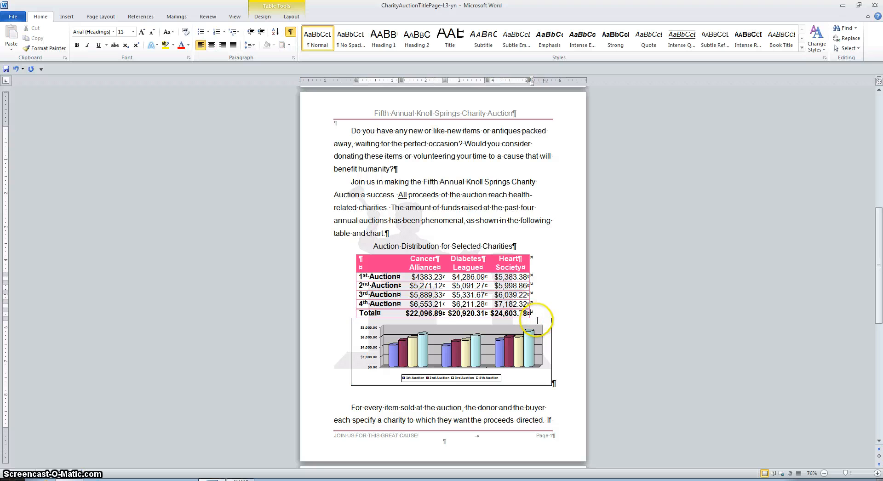
pyautogui.doubleClick(539, 318)
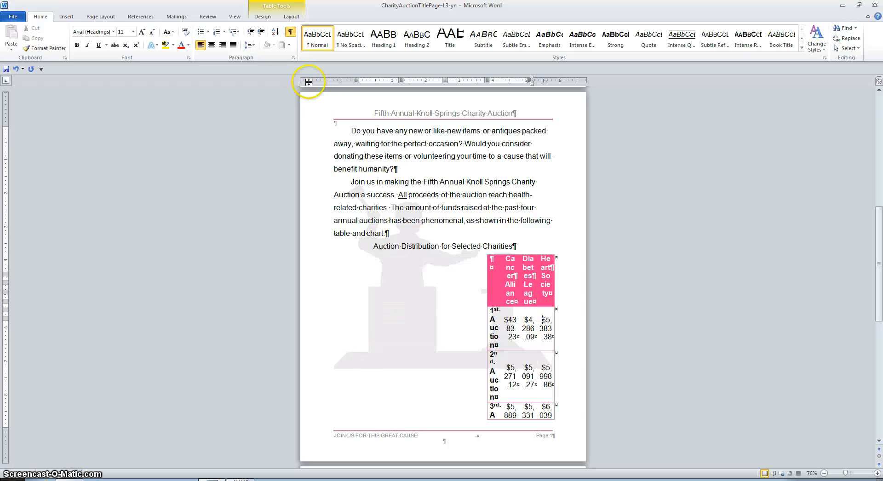
pyautogui.click(255, 46)
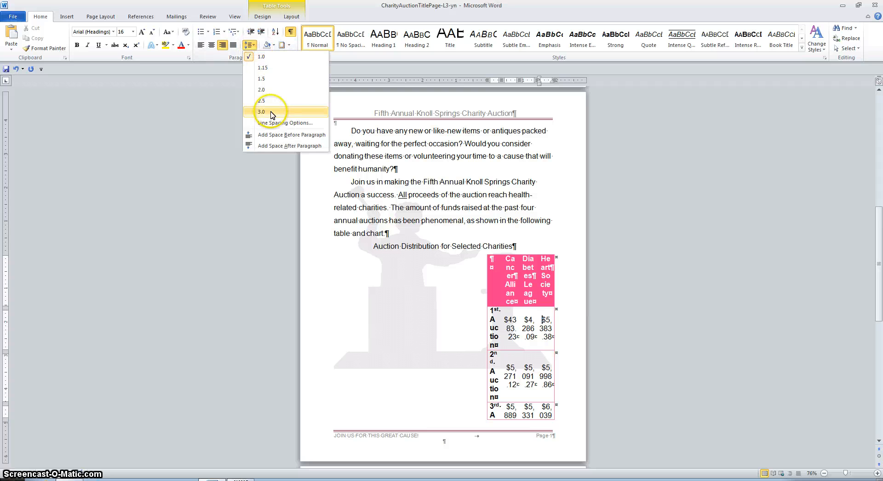
pyautogui.click(271, 114)
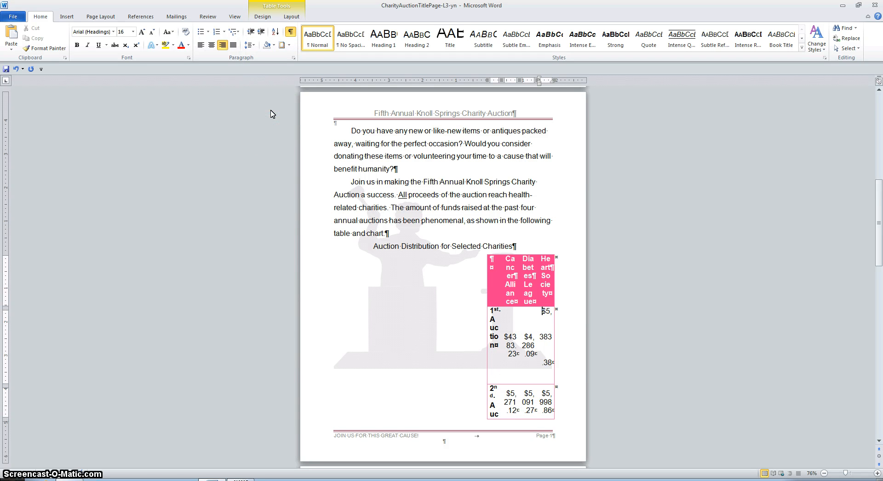
pyautogui.hotkey('ctrl', 'z')
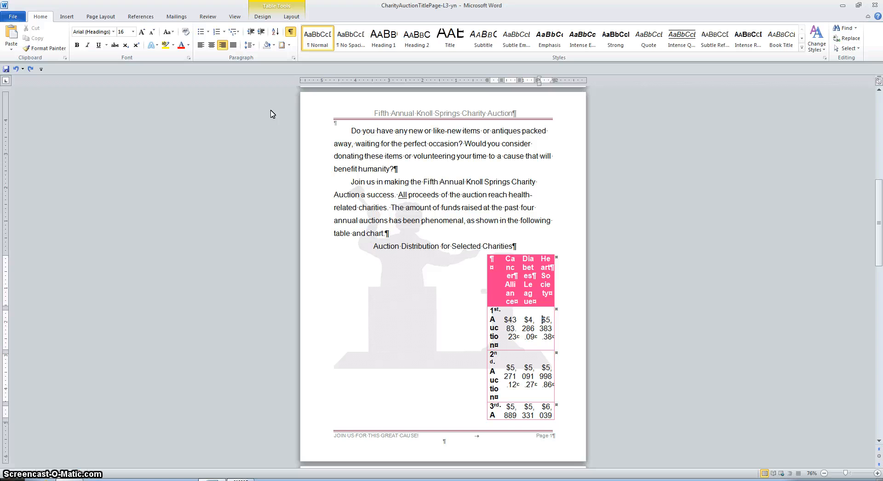
pyautogui.hotkey('ctrl', 'z')
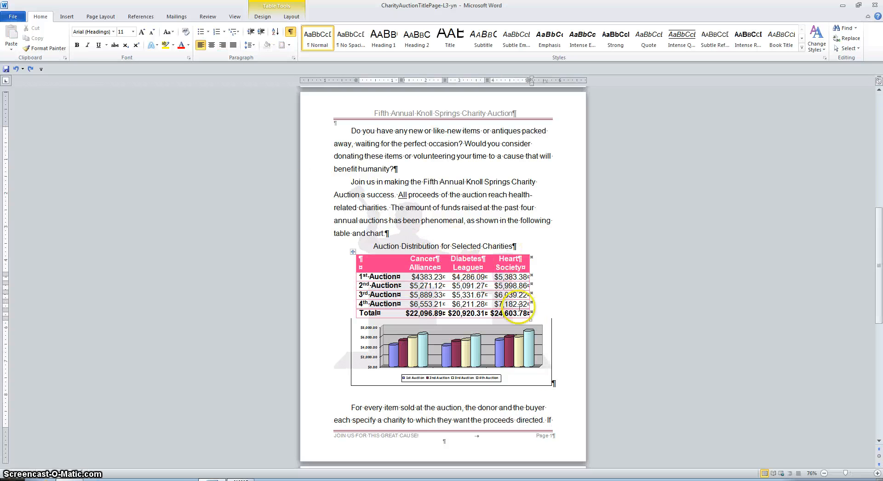
# - Open the font criteria of the advanced Find search for the document
pyautogui.click(357, 323)
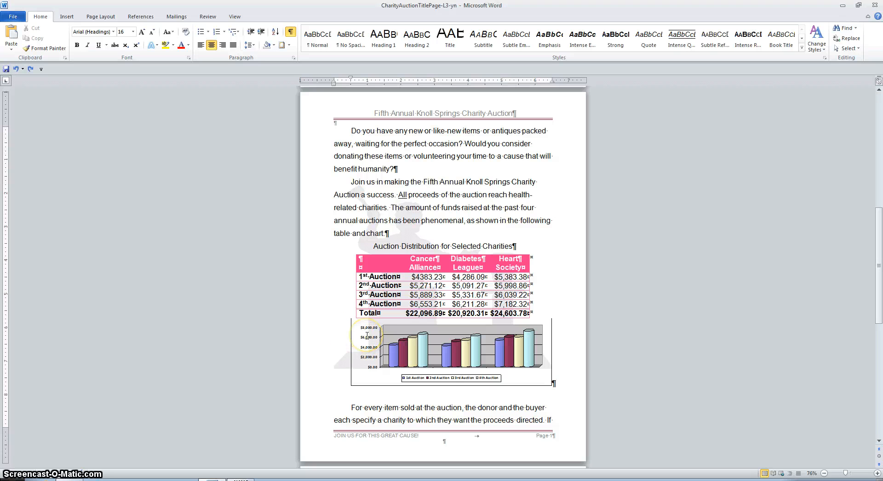
pyautogui.click(567, 352)
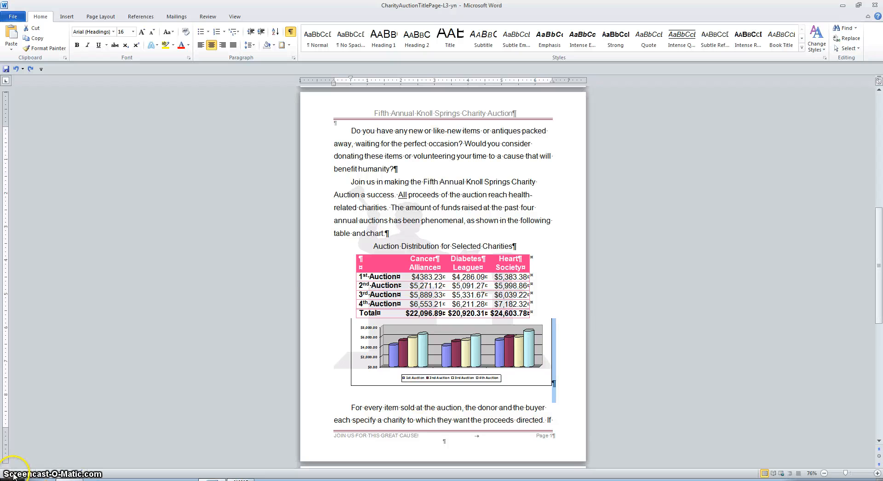
pyautogui.hotkey('ctrl', 'g')
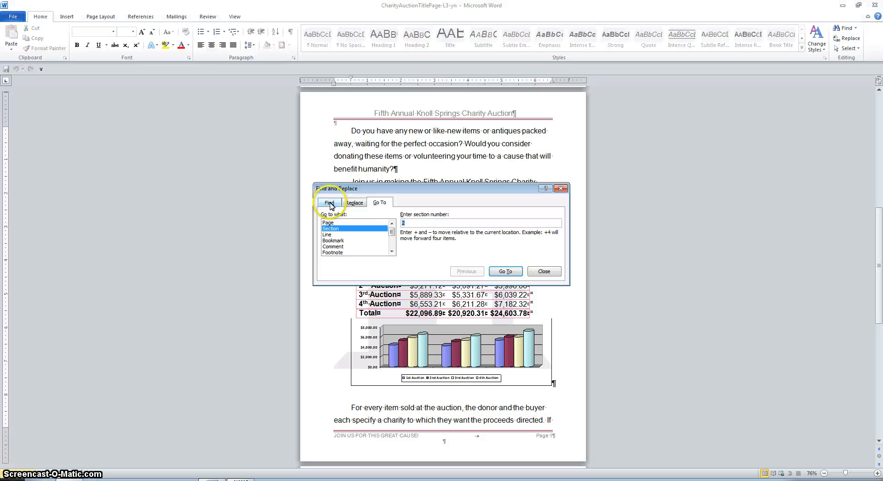
pyautogui.click(329, 203)
pyautogui.moveTo(391, 189); pyautogui.dragTo(110, 161)
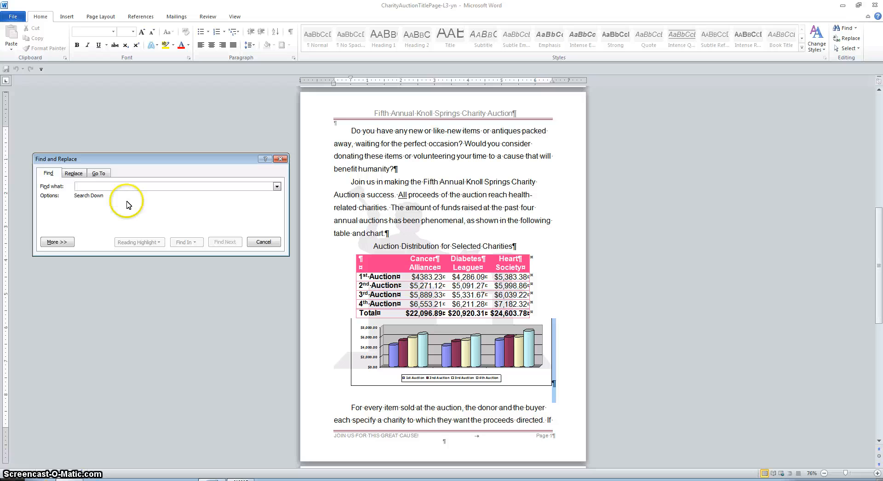
pyautogui.click(59, 244)
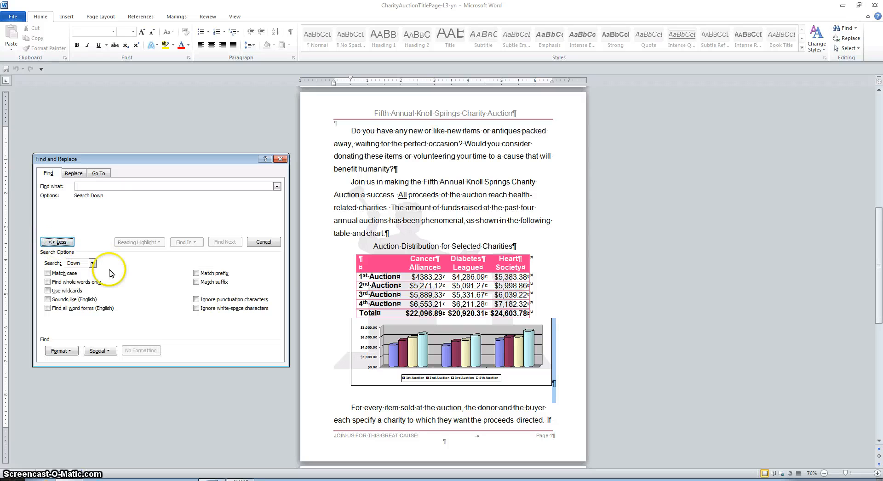
pyautogui.click(68, 353)
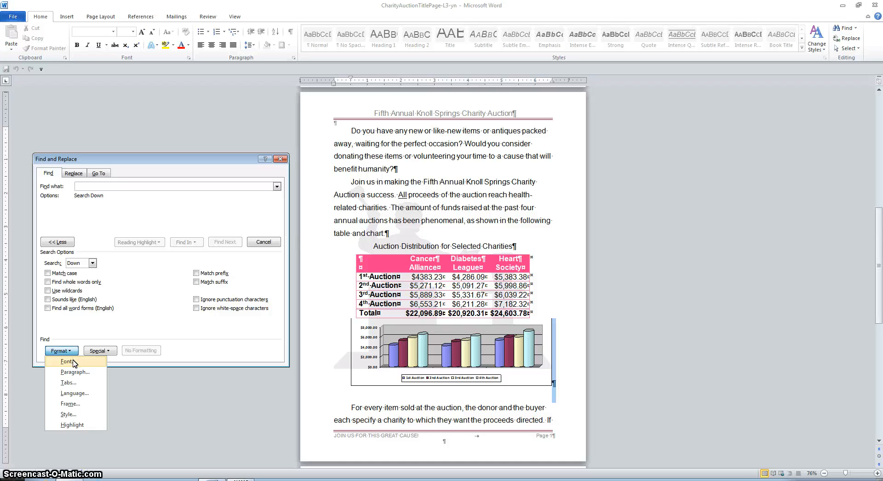
pyautogui.click(73, 362)
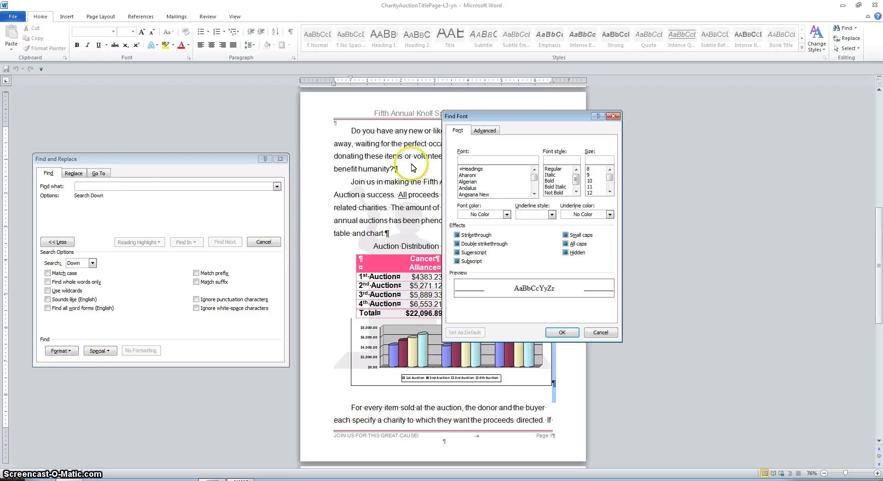
# - Set the Find font criteria to Calibri, Bold, with font color Accent 2, and close the search
pyautogui.moveTo(484, 118); pyautogui.dragTo(662, 87)
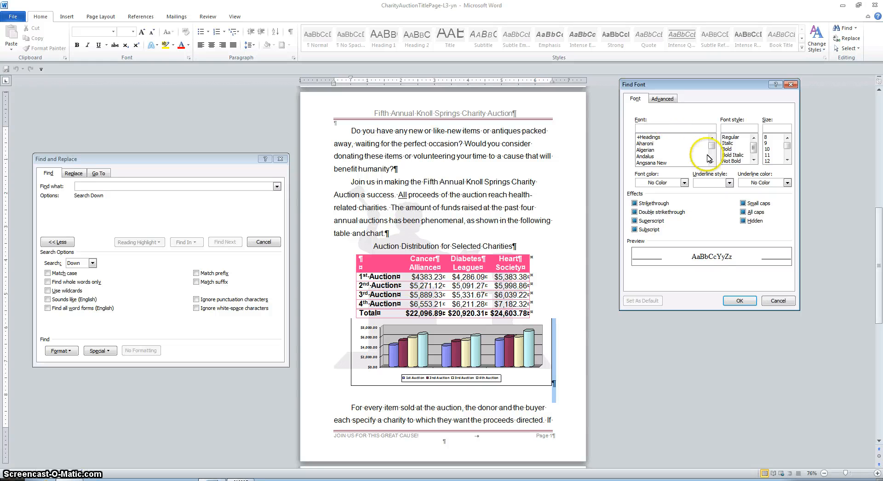
pyautogui.moveTo(712, 145); pyautogui.dragTo(714, 150)
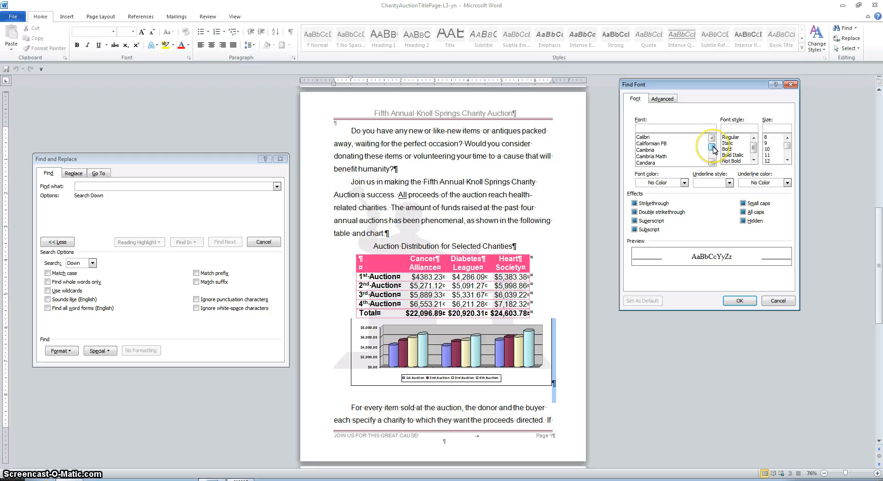
pyautogui.click(652, 138)
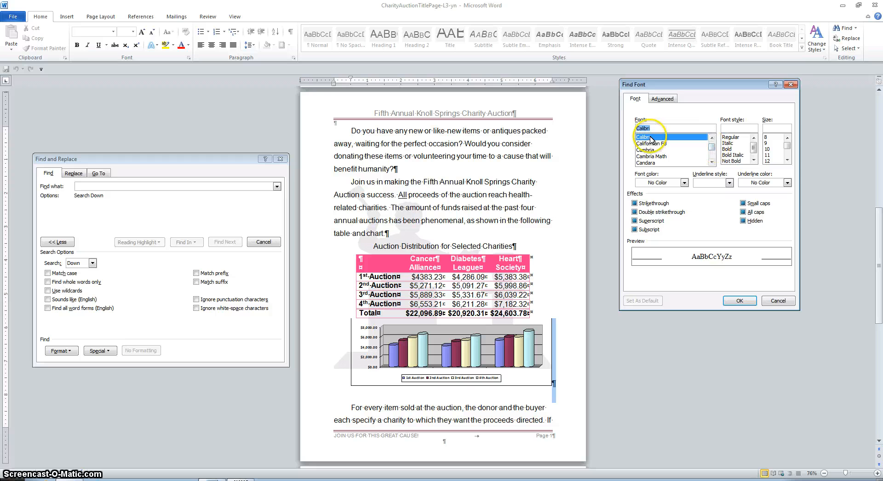
pyautogui.click(684, 183)
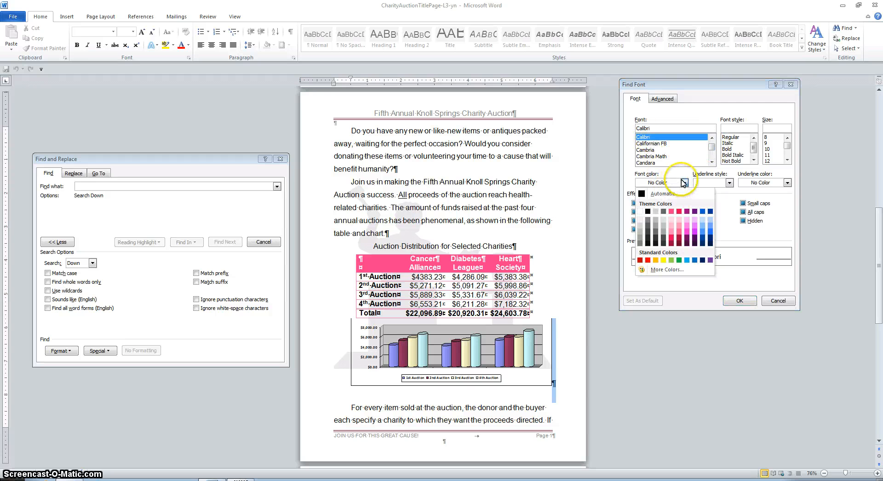
pyautogui.click(680, 240)
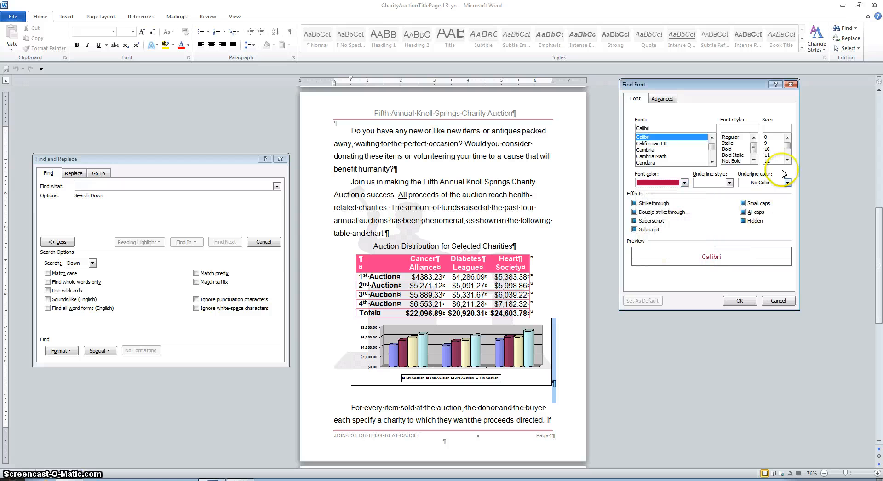
pyautogui.click(732, 150)
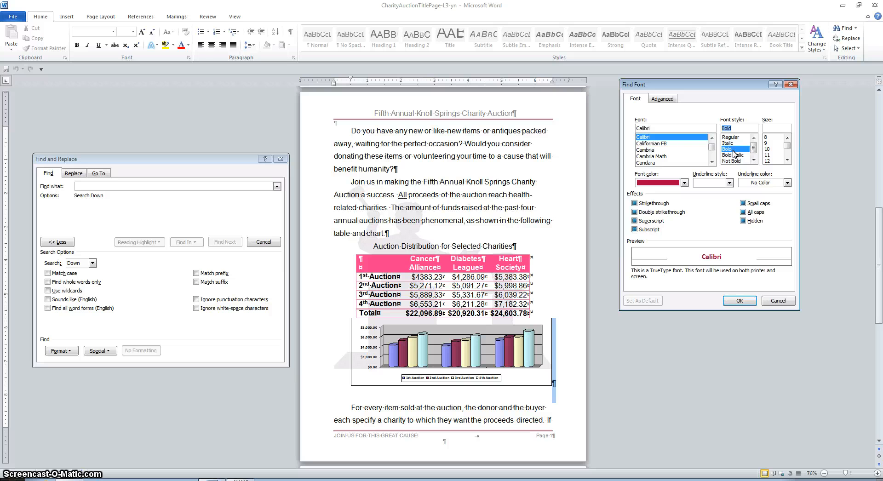
pyautogui.click(740, 301)
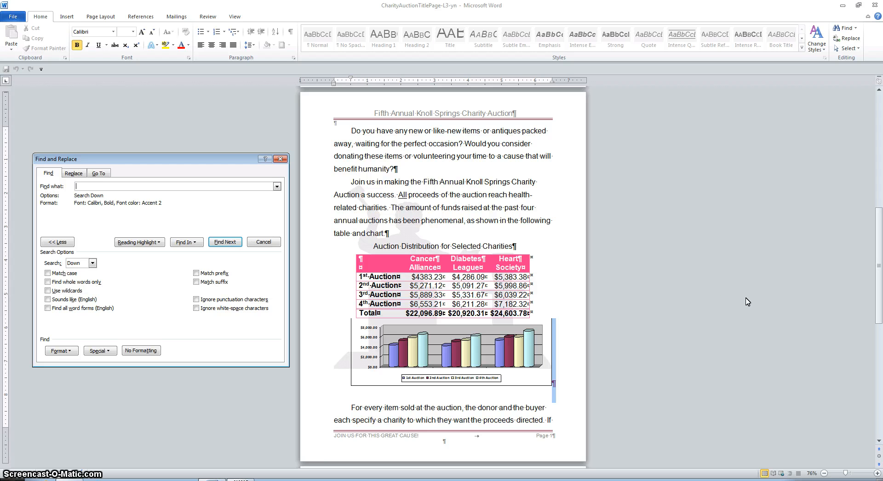
pyautogui.click(280, 160)
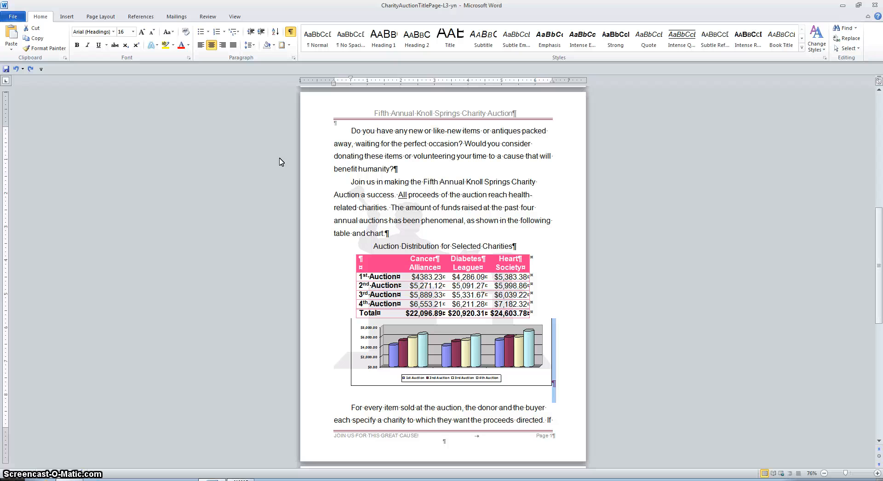
# - Save the charity auction document under its existing name
pyautogui.click(555, 259)
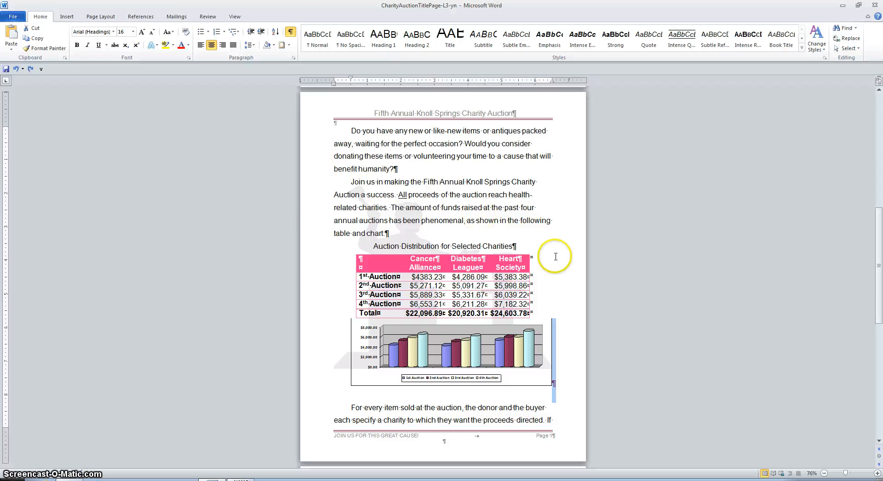
pyautogui.click(106, 60)
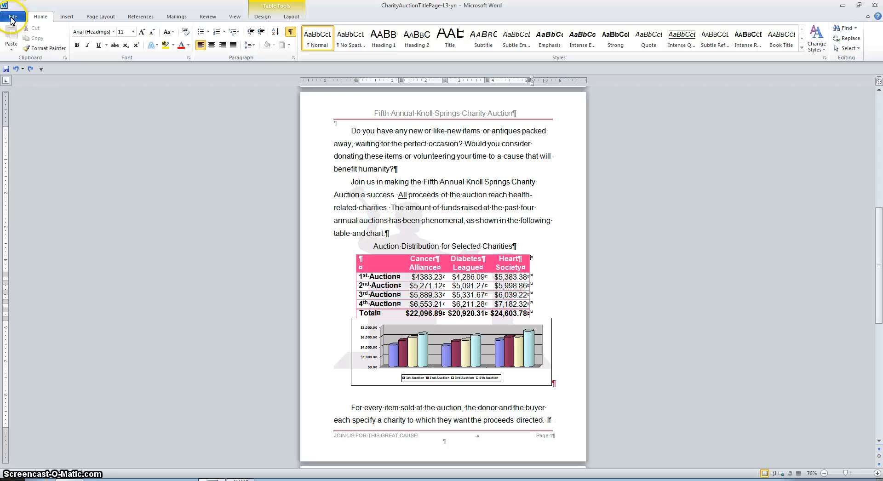
pyautogui.click(13, 17)
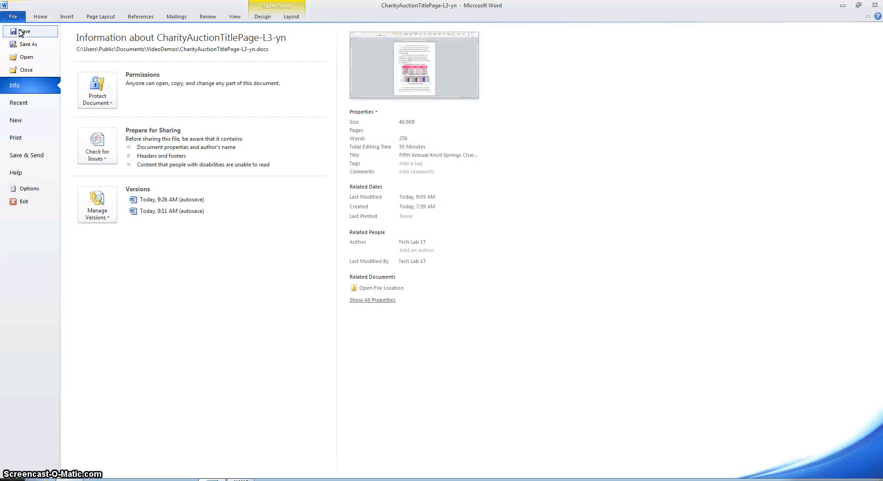
pyautogui.click(21, 31)
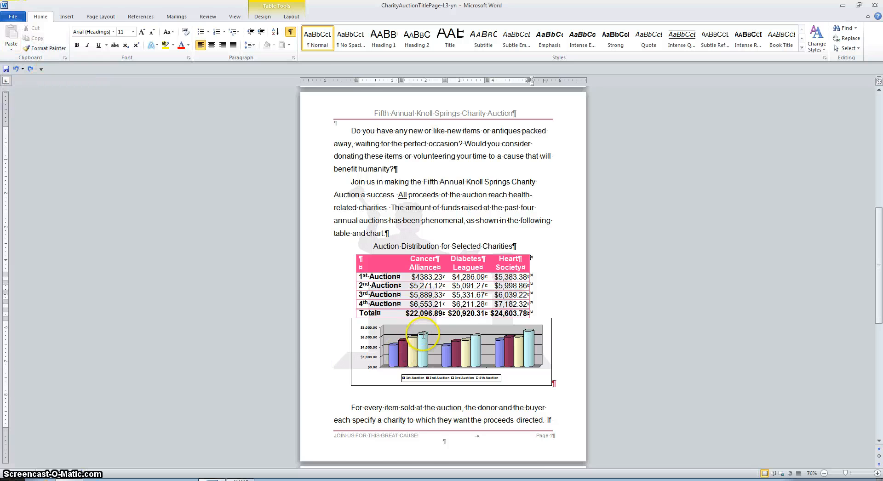
# - Try to copy the formatting of "Art" in the bulleted auction categories onto "Electronics" with Format Painter
pyautogui.scroll(5, 424, 334)
pyautogui.scroll(4, 424, 335)
pyautogui.scroll(-6, 423, 334)
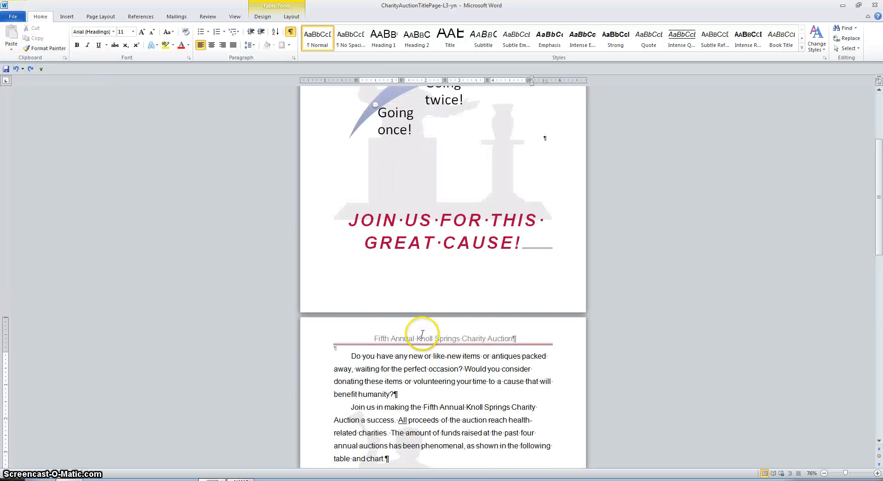
pyautogui.scroll(-3, 422, 334)
pyautogui.scroll(-5, 422, 334)
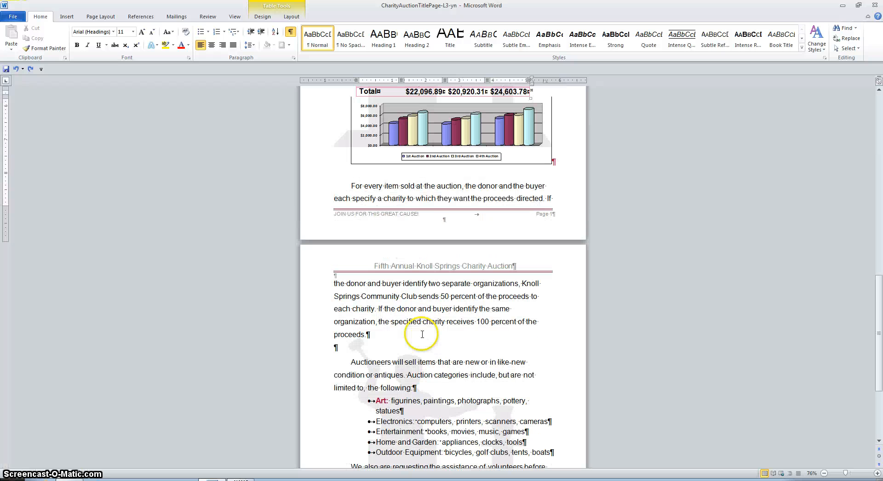
pyautogui.scroll(-2, 423, 334)
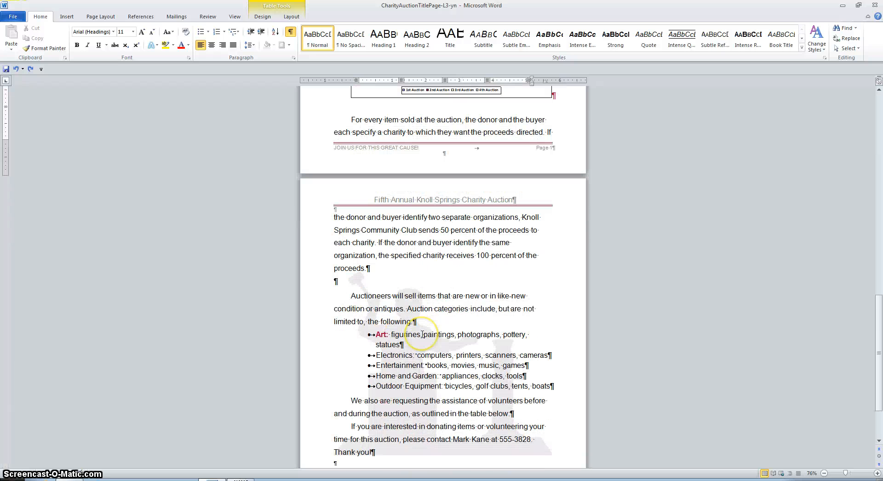
pyautogui.doubleClick(382, 335)
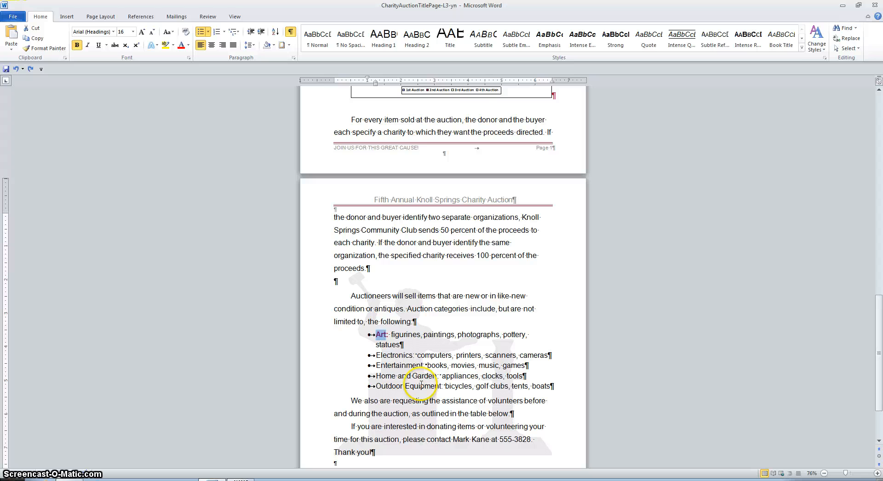
pyautogui.click(42, 49)
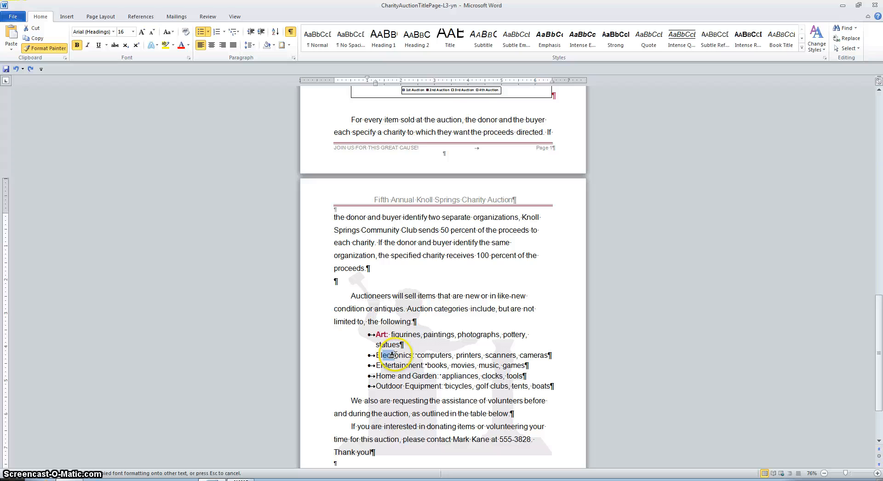
pyautogui.moveTo(400, 354); pyautogui.dragTo(406, 355)
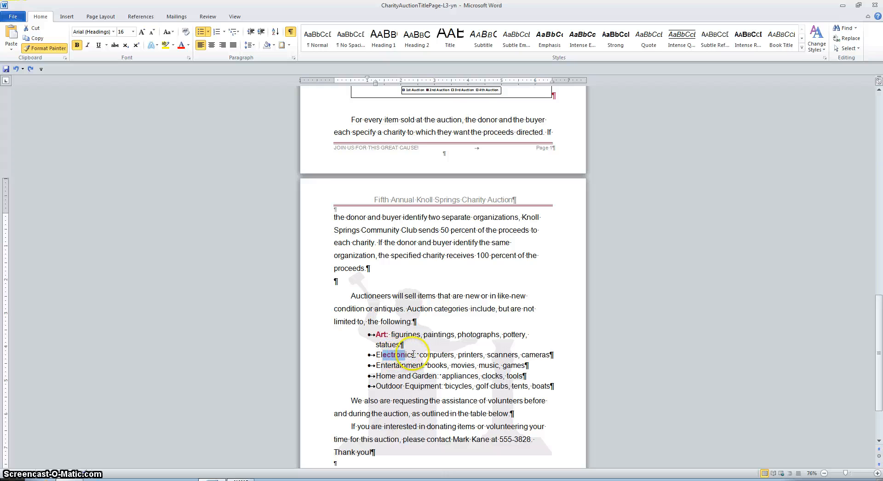
pyautogui.press('super')
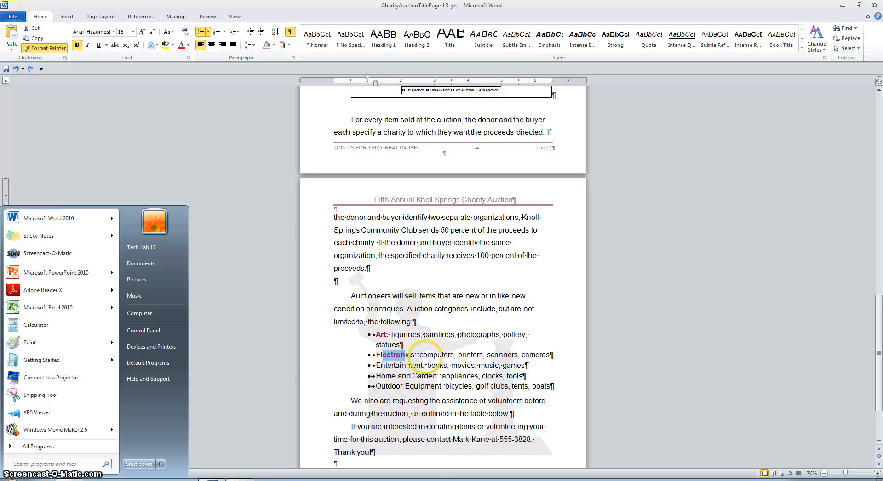
pyautogui.press('super')
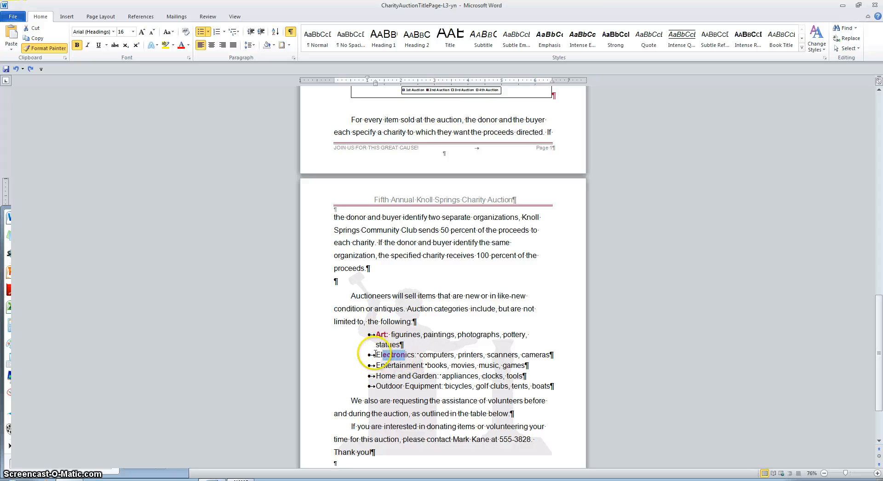
pyautogui.moveTo(375, 354); pyautogui.dragTo(375, 355)
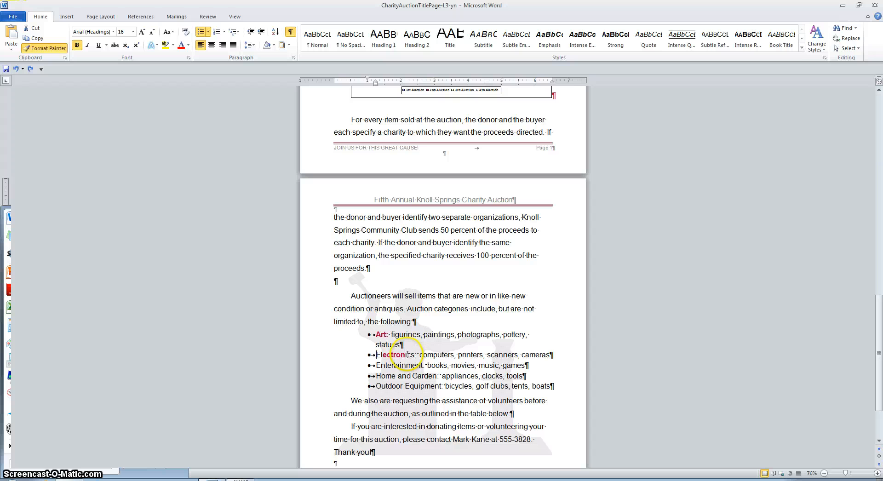
pyautogui.click(191, 131)
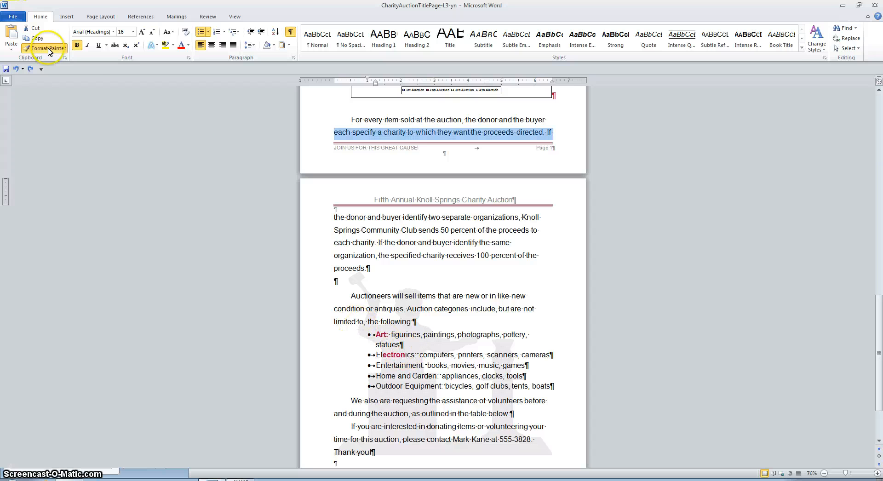
pyautogui.click(48, 49)
pyautogui.moveTo(376, 335); pyautogui.dragTo(387, 336)
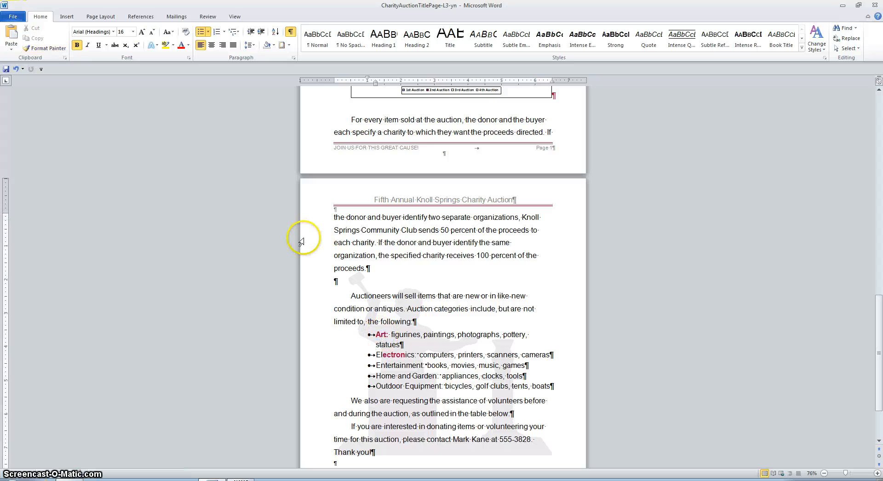
pyautogui.click(46, 49)
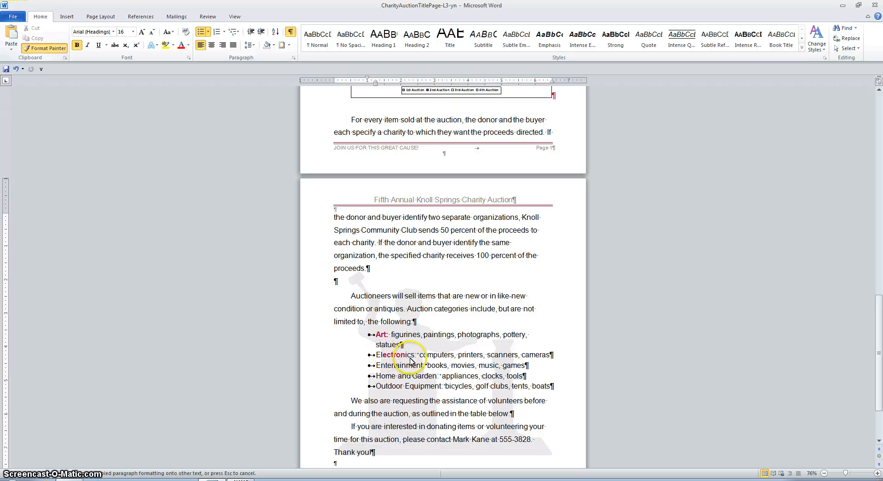
pyautogui.moveTo(410, 360); pyautogui.dragTo(376, 358)
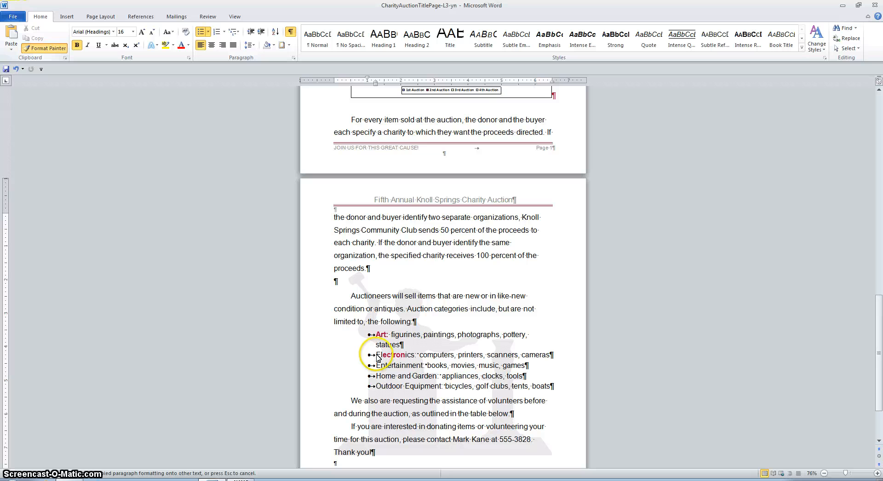
# - Apply the formatting of "Art" to "Electronics:" with Format Painter, and try to extend it to "Entertainment"
pyautogui.doubleClick(377, 335)
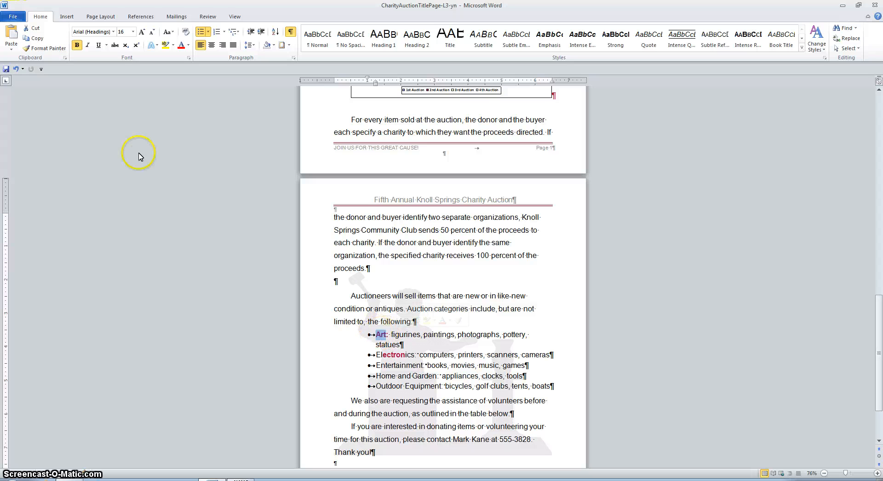
pyautogui.click(45, 48)
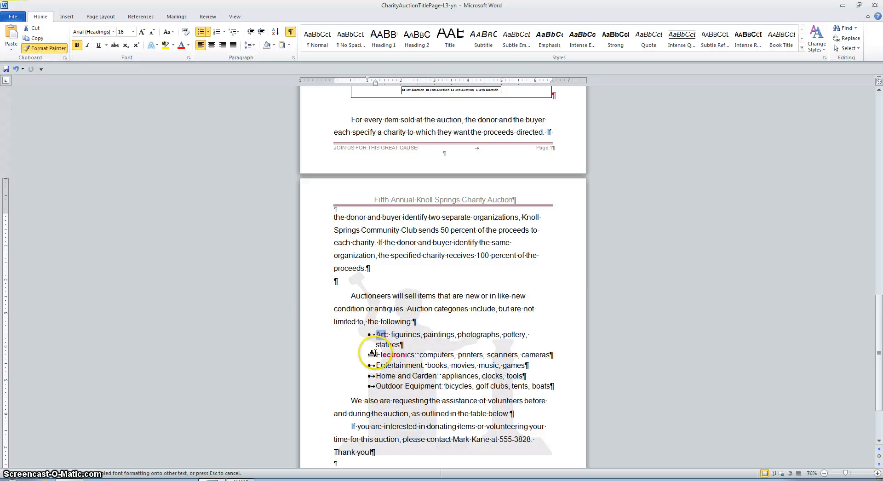
pyautogui.moveTo(373, 354)
pyautogui.mouseDown()
pyautogui.moveTo(433, 358)
pyautogui.moveTo(430, 369)
pyautogui.moveTo(407, 357)
pyautogui.moveTo(417, 356)
pyautogui.mouseUp()
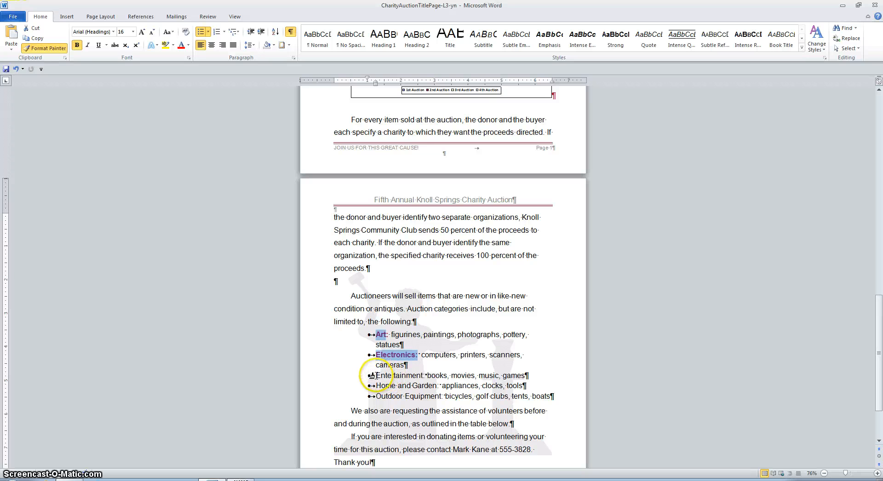
pyautogui.moveTo(373, 376)
pyautogui.mouseDown()
pyautogui.moveTo(421, 376)
pyautogui.moveTo(382, 381)
pyautogui.mouseUp()
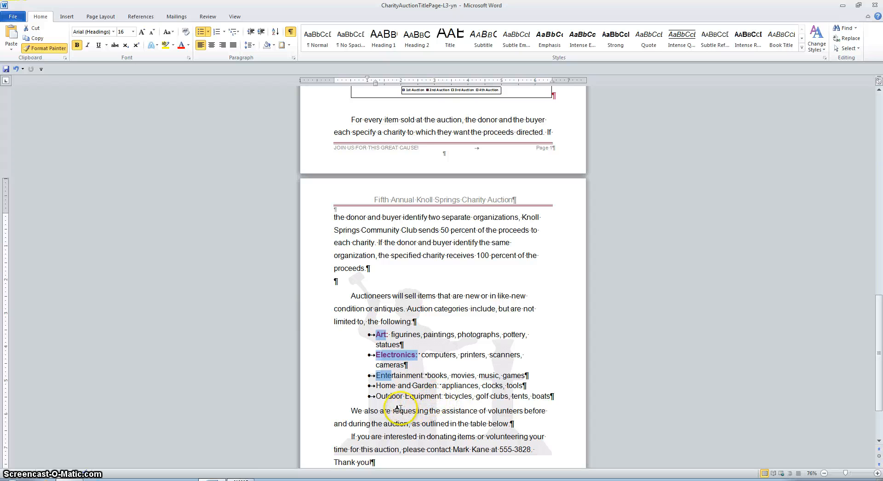
pyautogui.press('Escape')
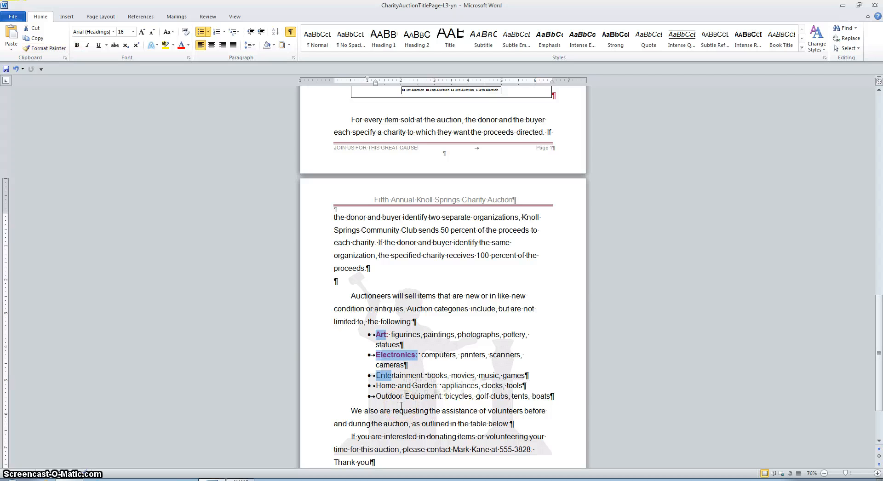